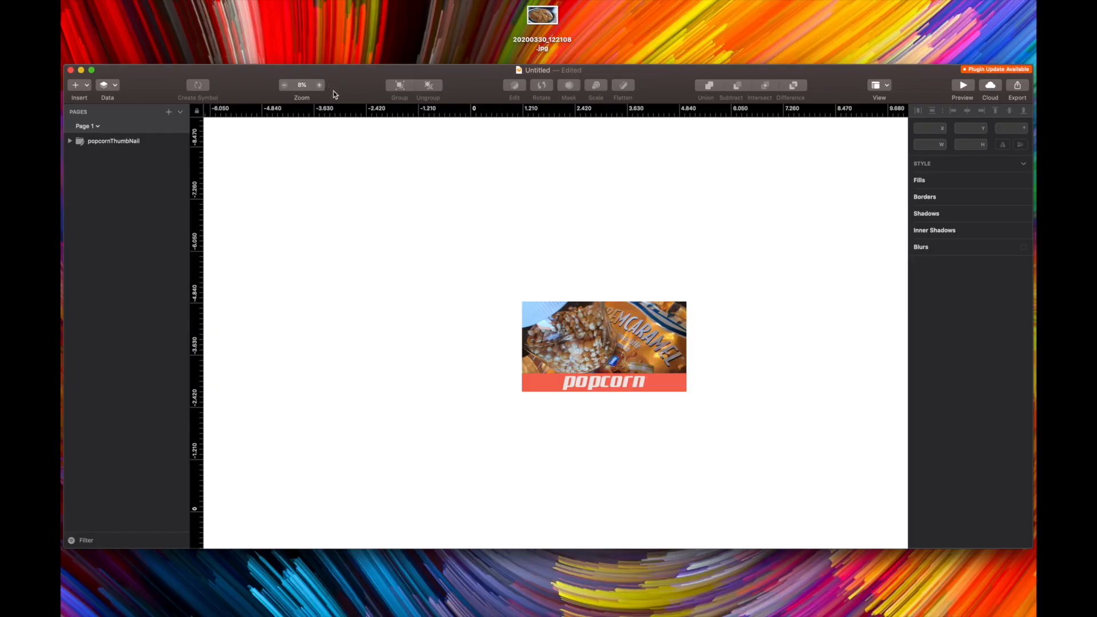
Import the photo 20200330_122108.jpg onto the canvas and move it next to the popcorn thumbnail
{"action": "mouse_move", "coordinate": [542, 18]}
{"action": "left_mouse_down"}
{"action": "mouse_move", "coordinate": [519, 218]}
{"action": "mouse_move", "coordinate": [416, 215]}
{"action": "left_mouse_up"}
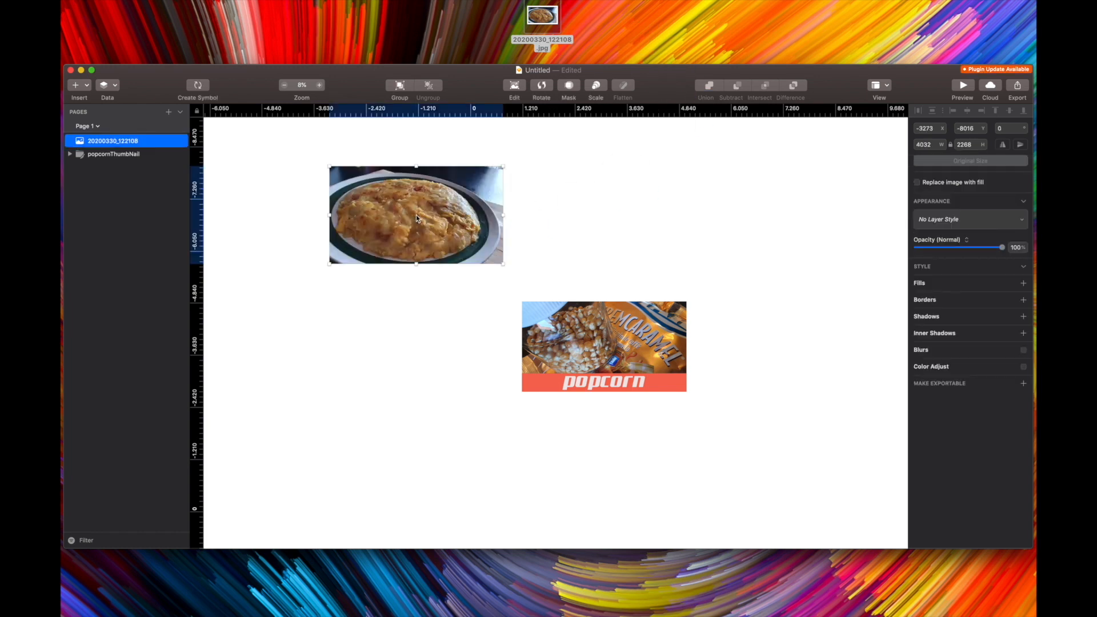
{"action": "left_click", "coordinate": [178, 142]}
{"action": "left_click", "coordinate": [178, 141]}
{"action": "left_click", "coordinate": [158, 155]}
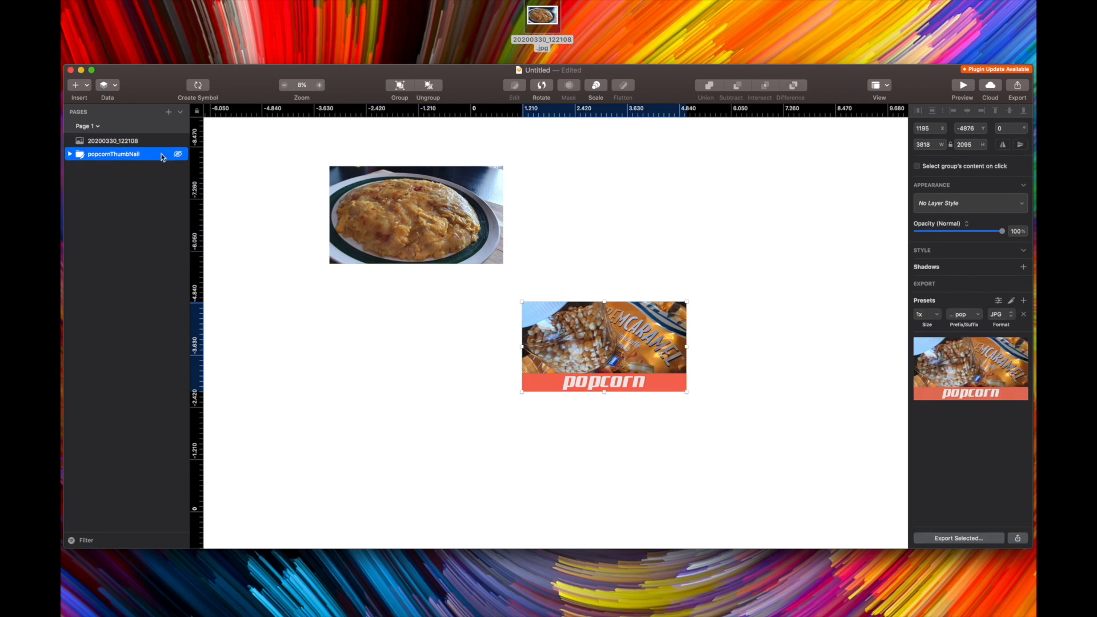
{"action": "left_click", "coordinate": [177, 155]}
{"action": "left_click", "coordinate": [178, 154]}
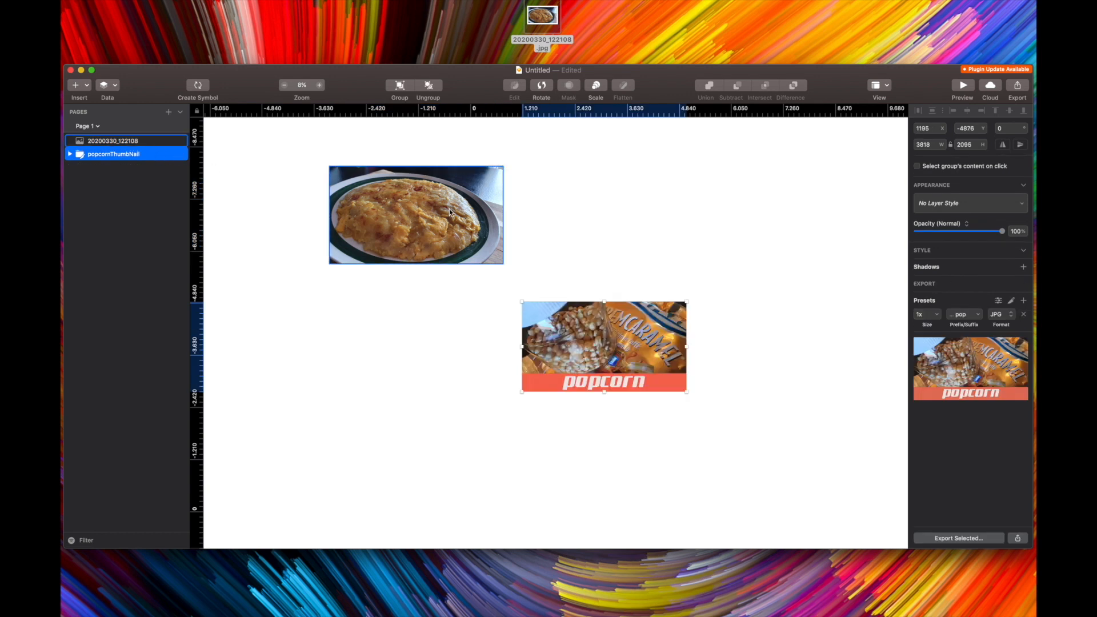
{"action": "left_click_drag", "start_coordinate": [444, 201], "coordinate": [504, 300]}
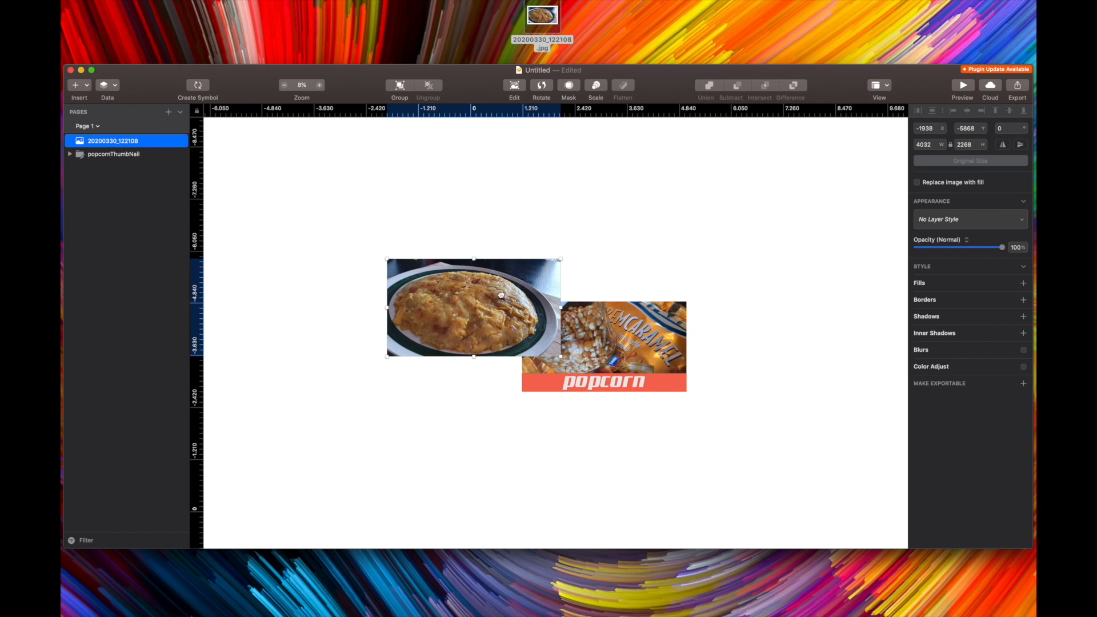
Rename the imported photo layer to potato cake
{"action": "double_click", "coordinate": [107, 143]}
{"action": "key", "text": "BackSpace"}
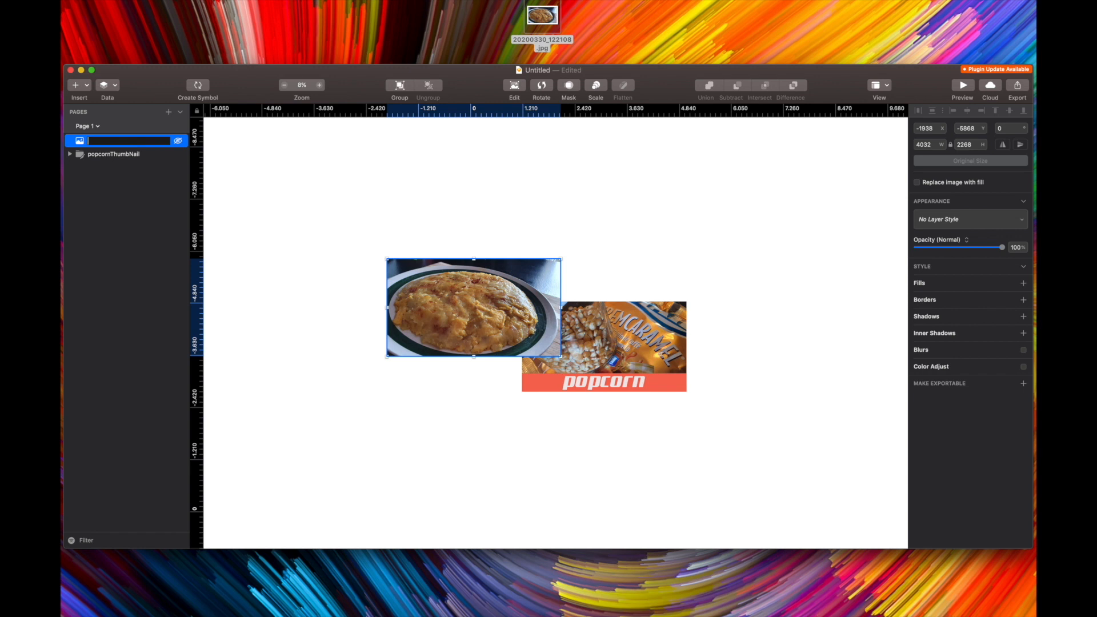
{"action": "type", "text": "potato cake"}
{"action": "key", "text": "Return"}
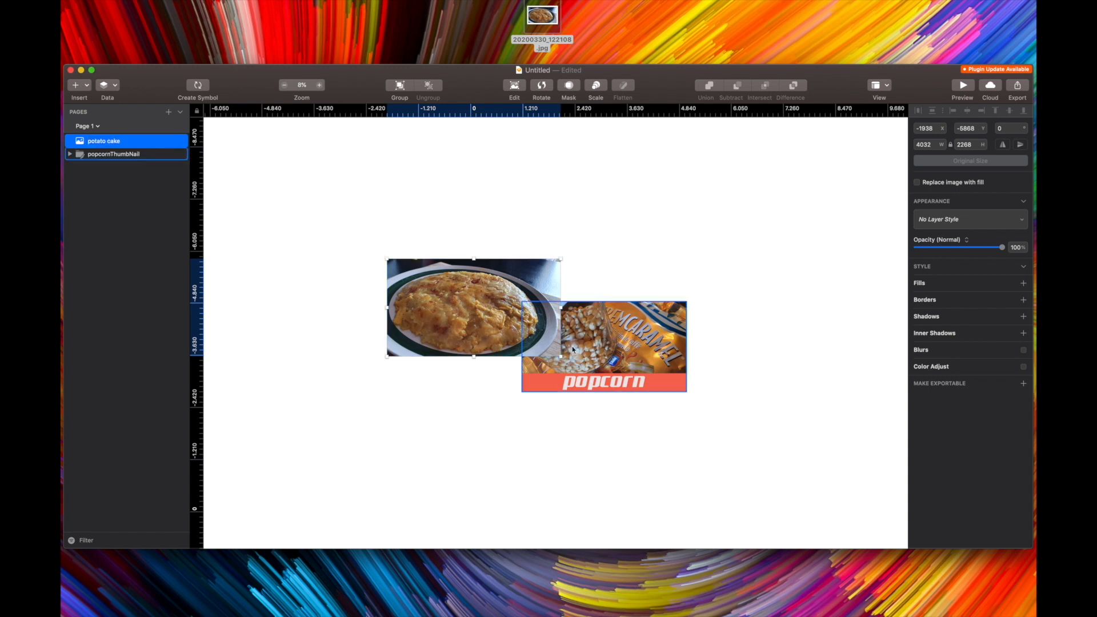
Resize the potato cake photo to 3818 × 2095 and place it left of the popcorn thumbnail
{"action": "left_click_drag", "start_coordinate": [471, 317], "coordinate": [521, 353]}
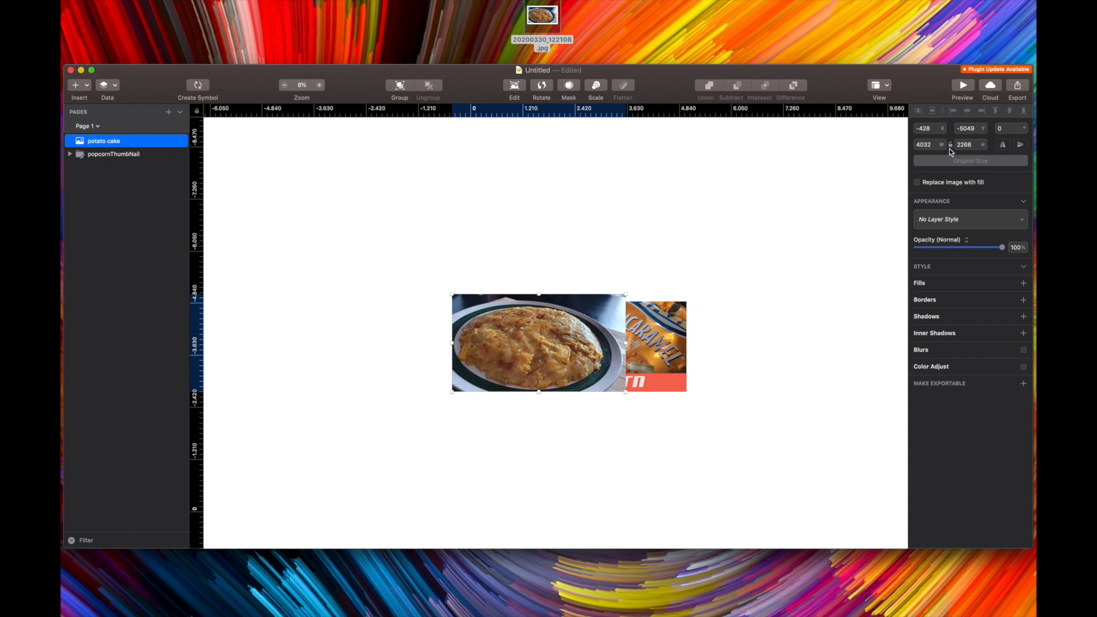
{"action": "left_click_drag", "start_coordinate": [574, 337], "coordinate": [684, 342]}
{"action": "left_click_drag", "start_coordinate": [603, 295], "coordinate": [604, 302]}
{"action": "left_click_drag", "start_coordinate": [648, 330], "coordinate": [477, 329]}
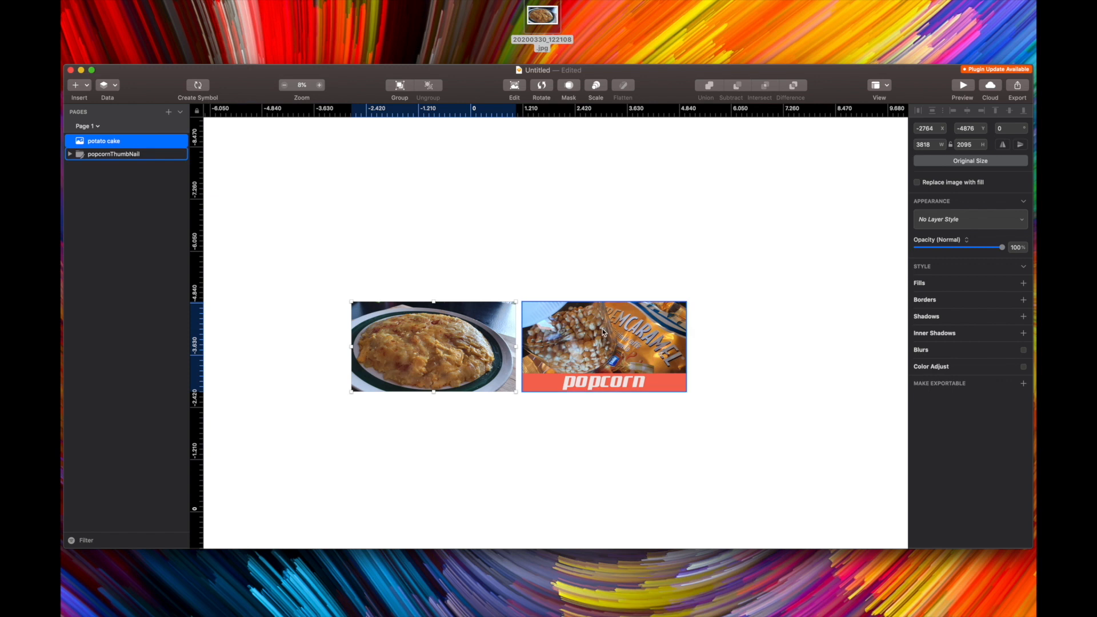
Duplicate the popcorn thumbnail's Group bar title and move the copy out of the thumbnail group
{"action": "left_click", "coordinate": [553, 383]}
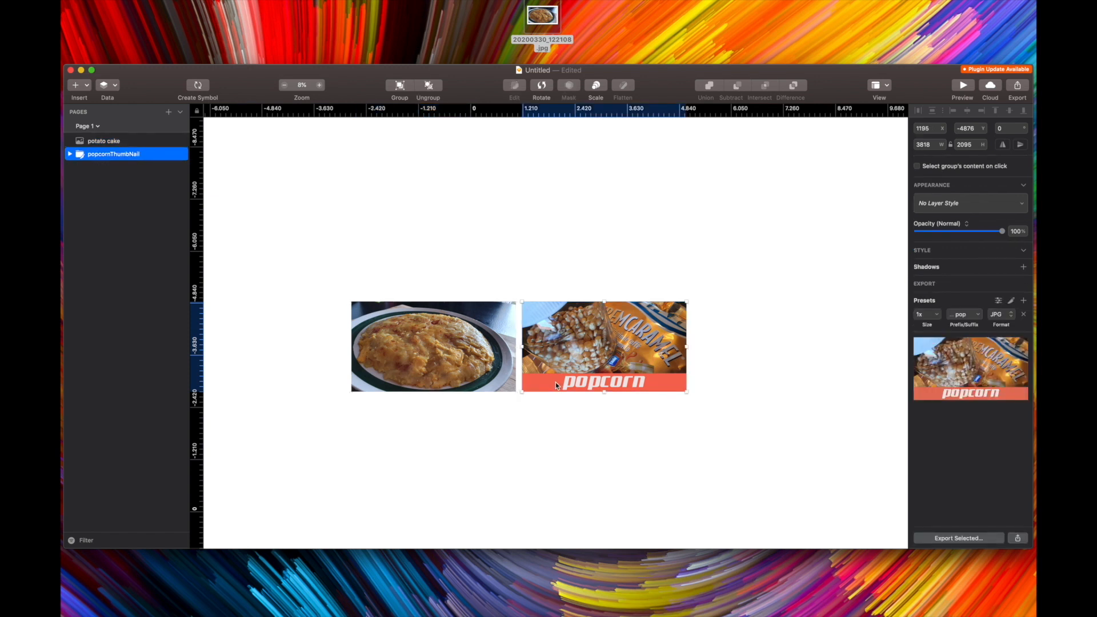
{"action": "left_click", "coordinate": [70, 154]}
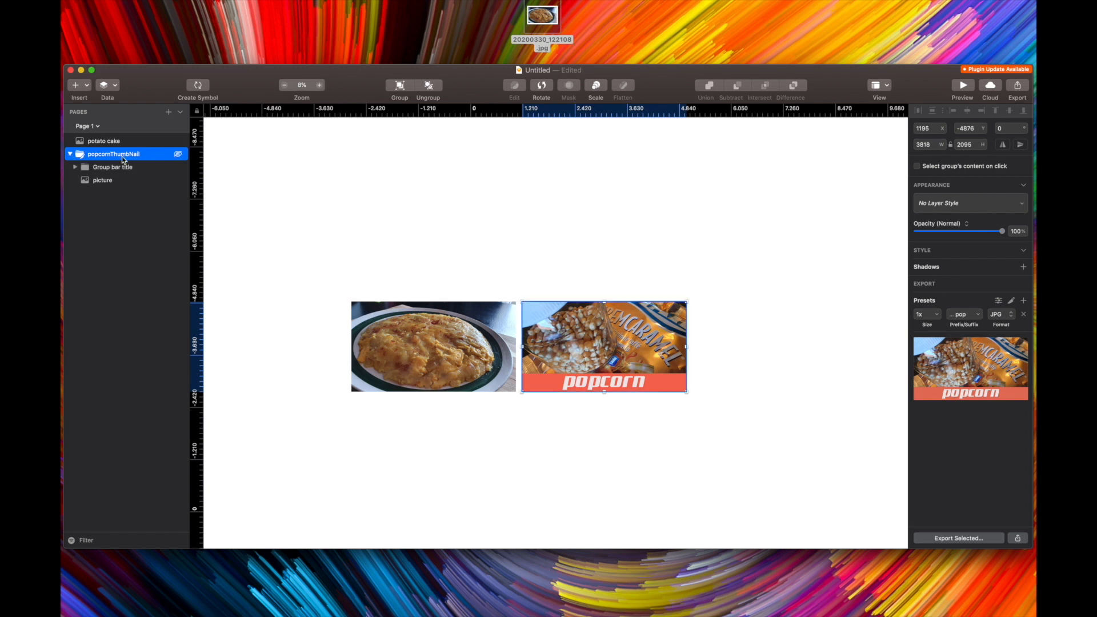
{"action": "left_click", "coordinate": [103, 167]}
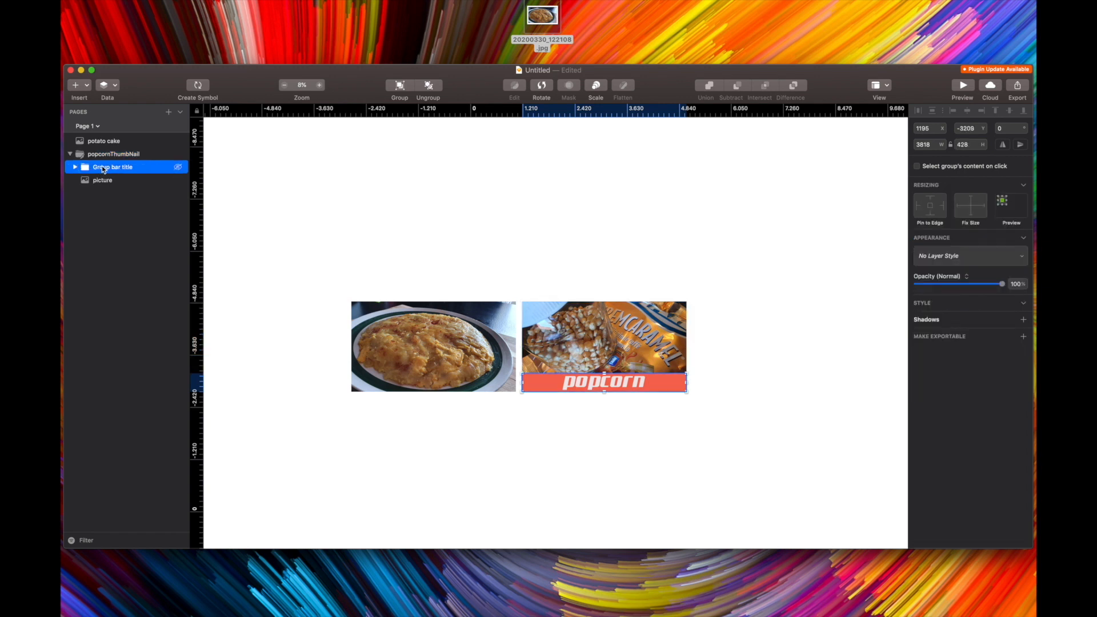
{"action": "key", "text": "super+d"}
{"action": "left_click_drag", "start_coordinate": [103, 167], "coordinate": [100, 294]}
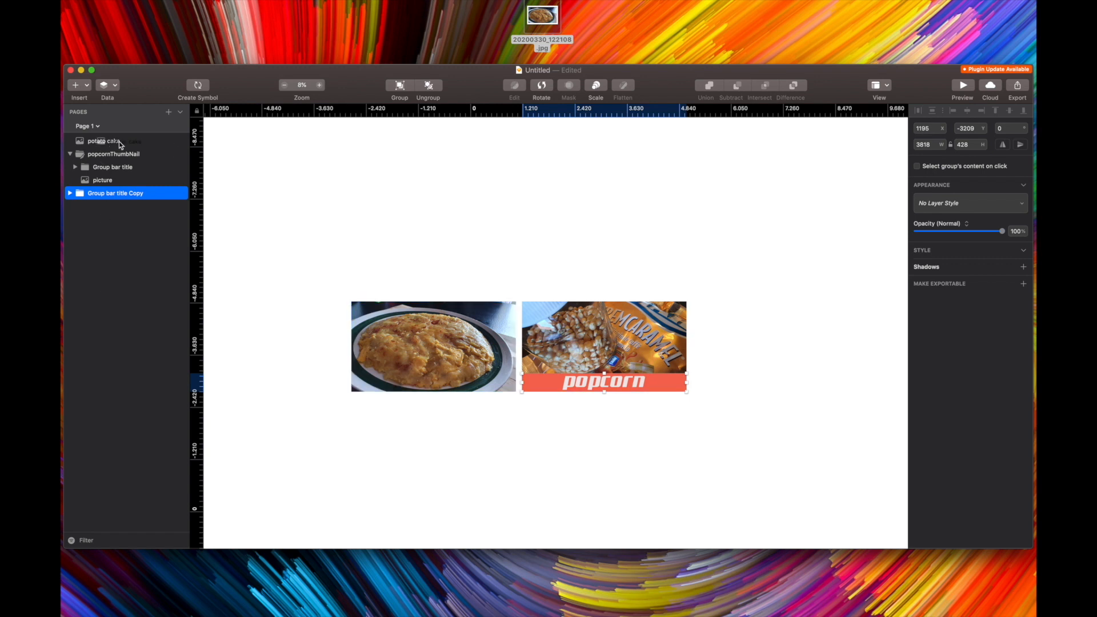
Reorder the potato cake layer below the Group bar title Copy and collapse the thumbnail group
{"action": "left_click_drag", "start_coordinate": [119, 141], "coordinate": [115, 236]}
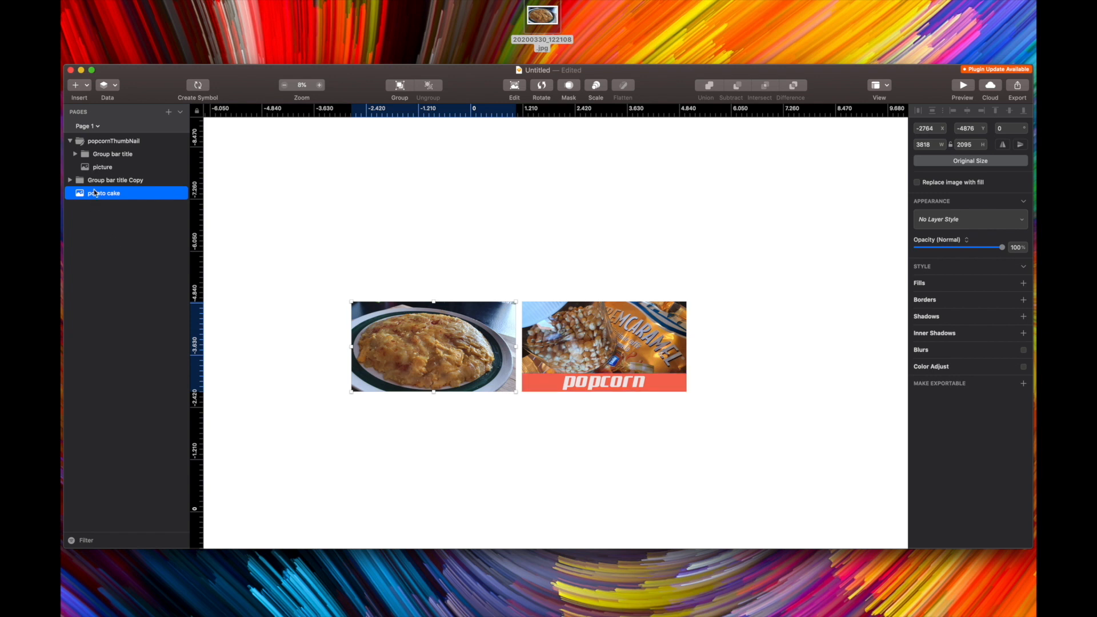
{"action": "left_click", "coordinate": [97, 215]}
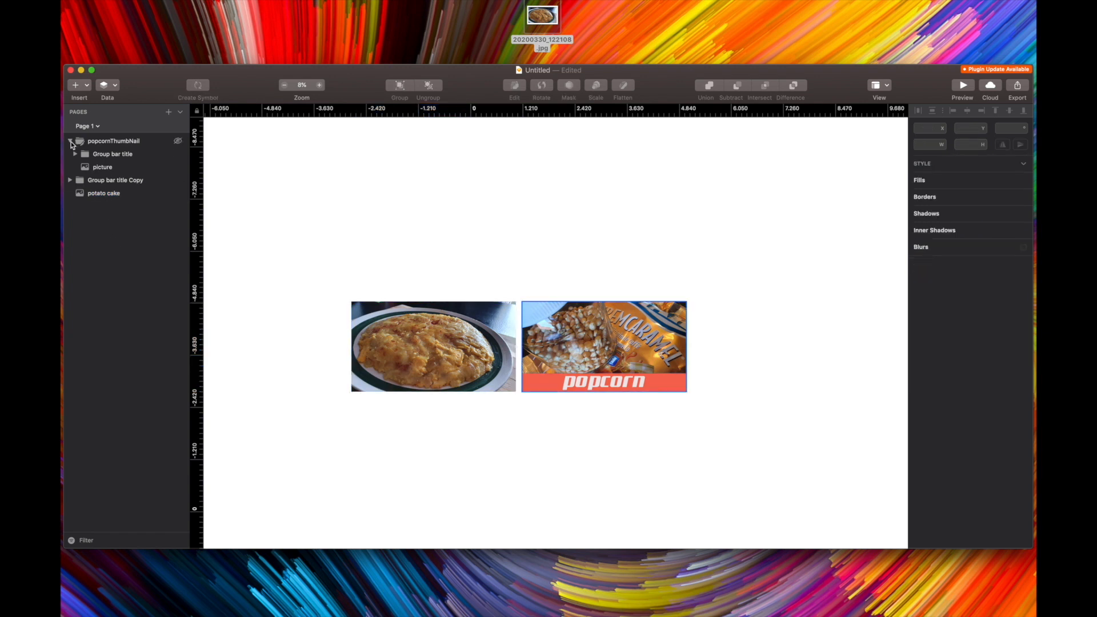
{"action": "left_click", "coordinate": [69, 141]}
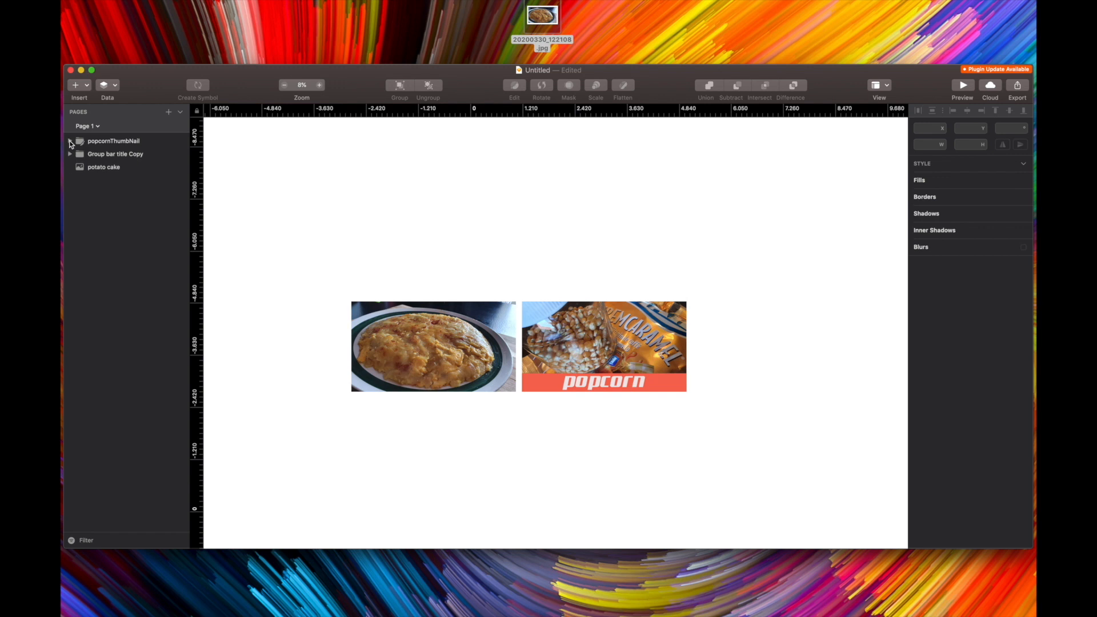
Position the title bar copy along the bottom edge of the potato cake photo
{"action": "left_click", "coordinate": [119, 153]}
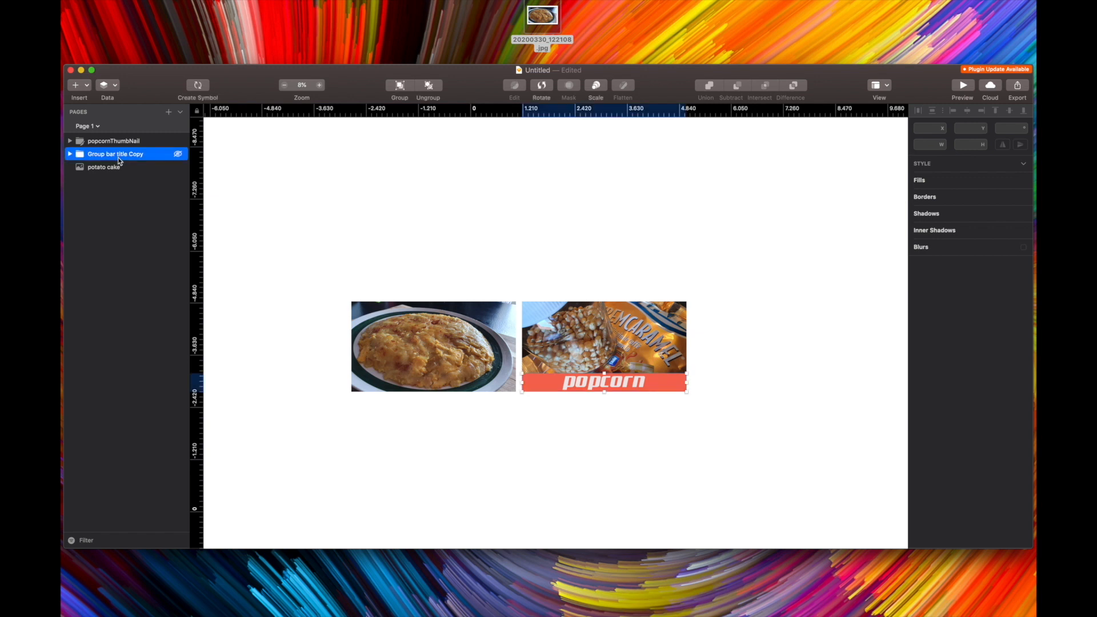
{"action": "left_click", "coordinate": [117, 167]}
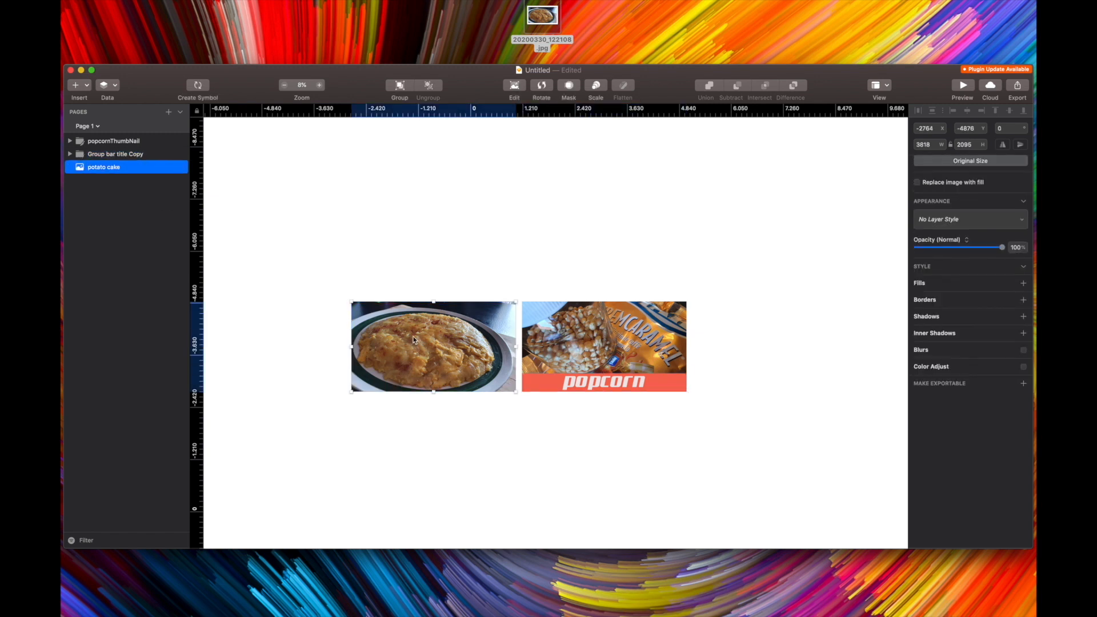
{"action": "left_click", "coordinate": [136, 155]}
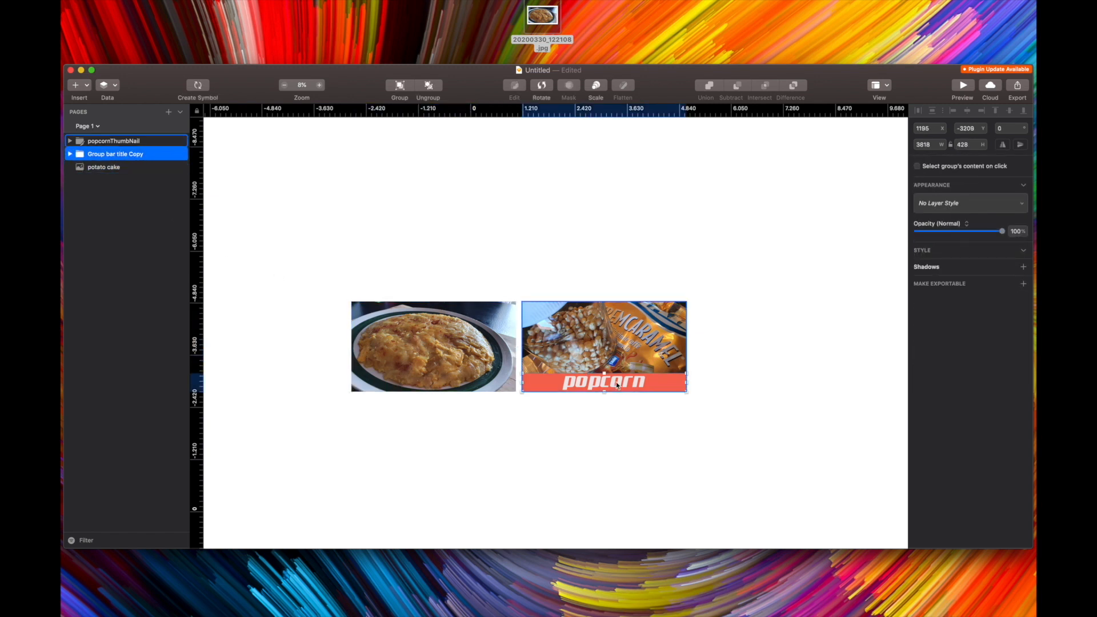
{"action": "left_click_drag", "start_coordinate": [616, 381], "coordinate": [620, 336]}
{"action": "left_click_drag", "start_coordinate": [632, 379], "coordinate": [462, 380]}
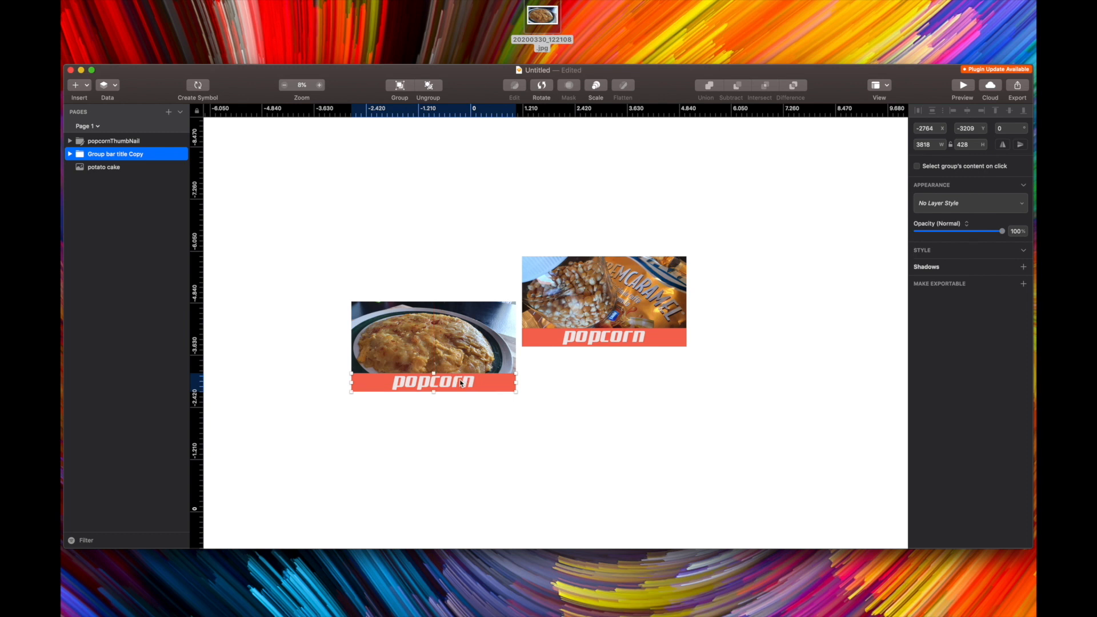
Change the copied title bar's text from popcorn to potato pie
{"action": "left_click", "coordinate": [70, 154]}
{"action": "left_click", "coordinate": [105, 168]}
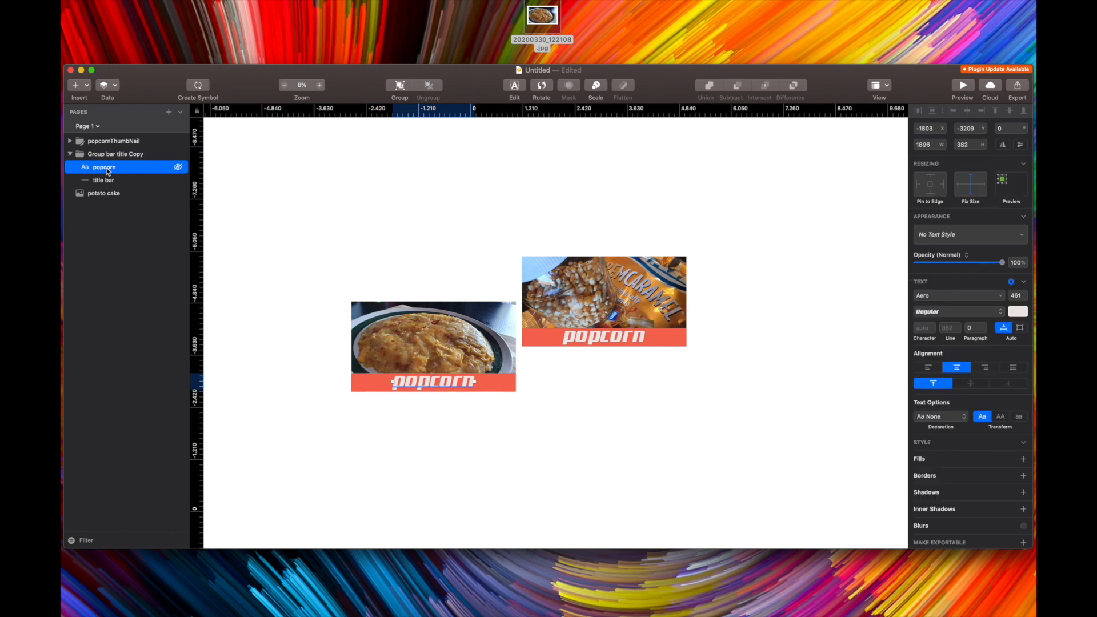
{"action": "left_click", "coordinate": [109, 181]}
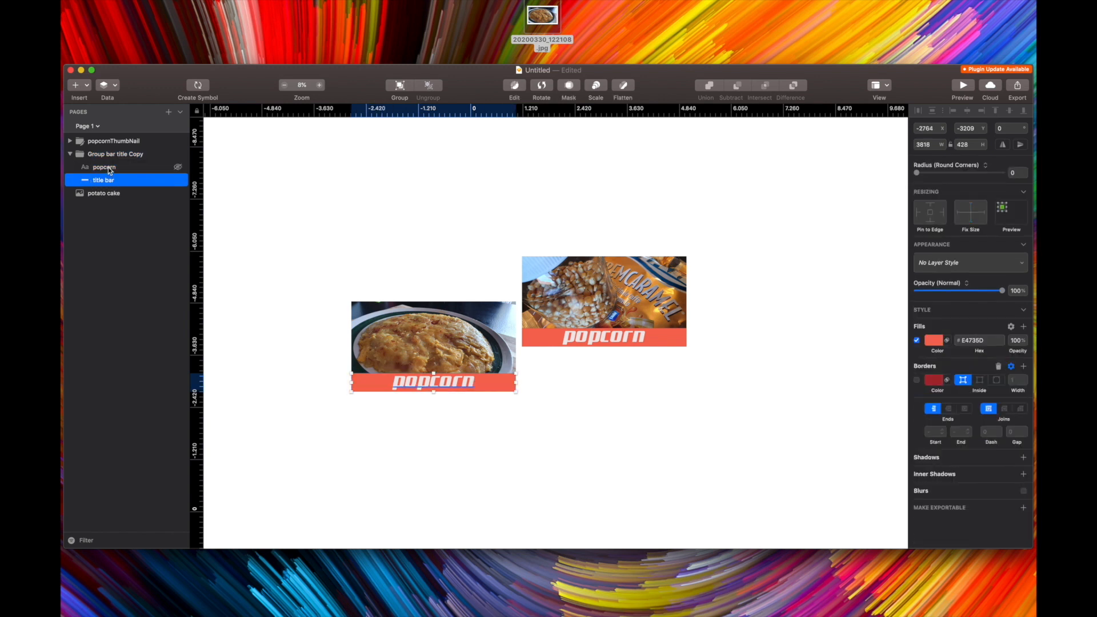
{"action": "left_click", "coordinate": [108, 166]}
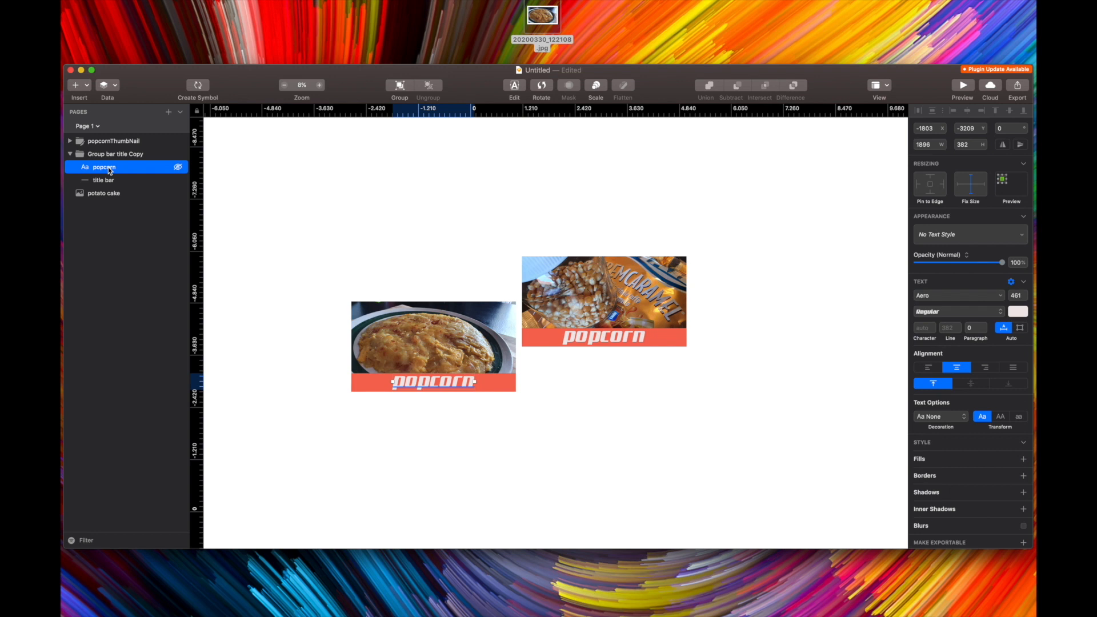
{"action": "key", "text": "Return"}
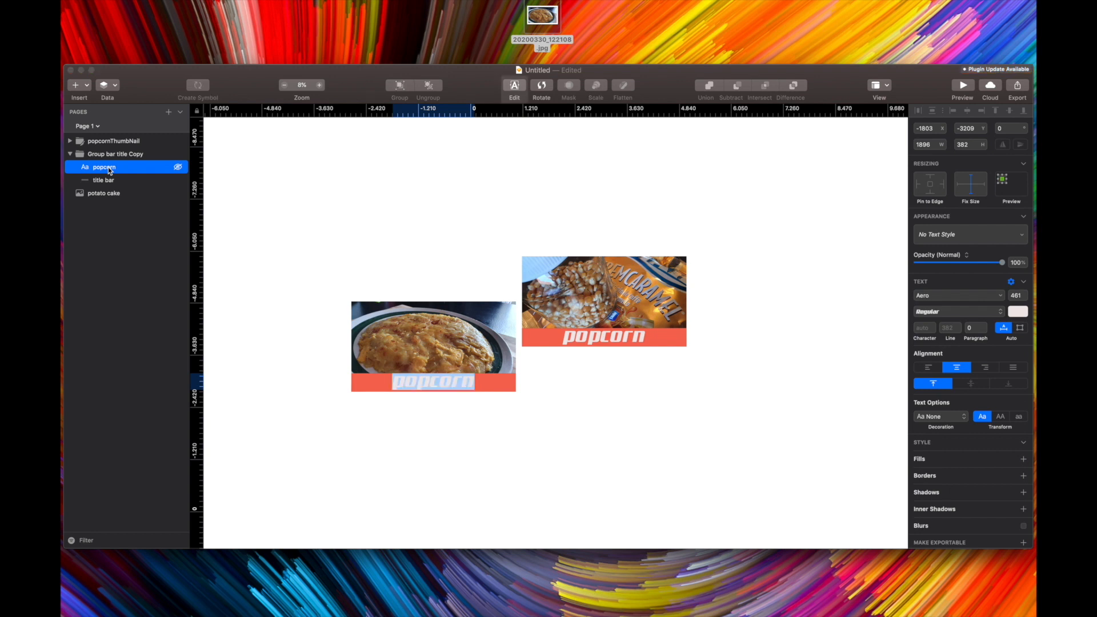
{"action": "type", "text": "potato"}
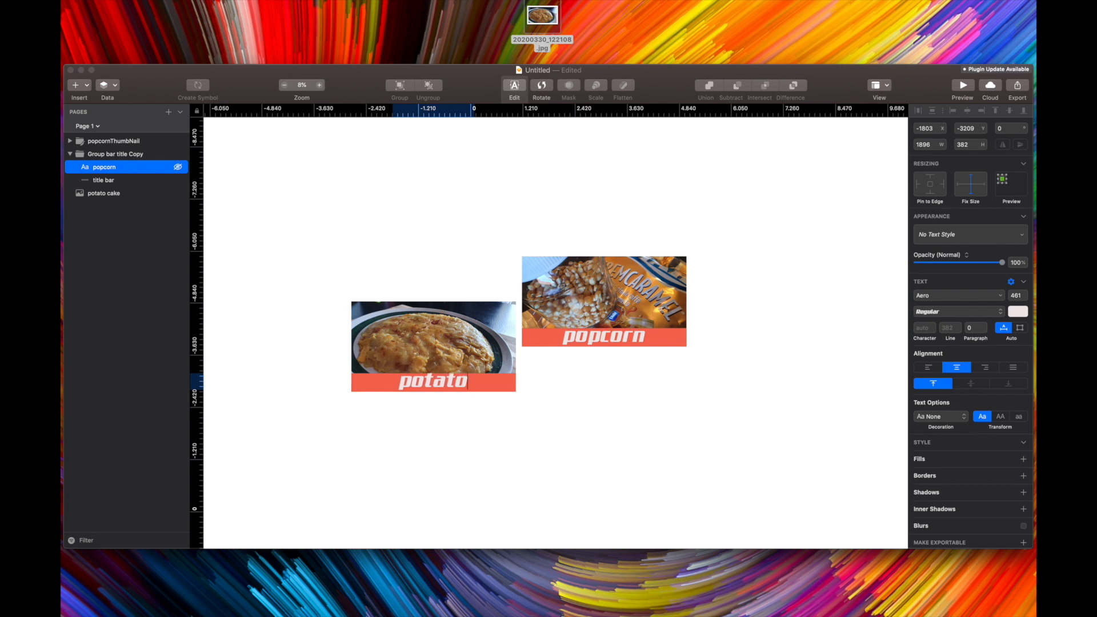
{"action": "type", "text": " pie"}
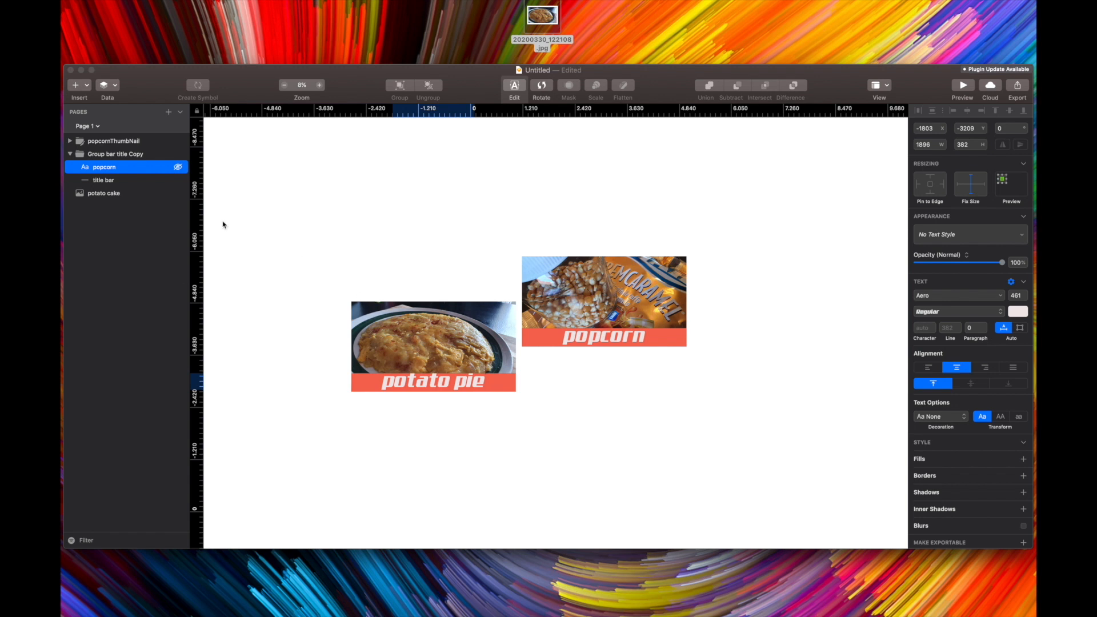
Clear the text layer's custom name so it follows its text content
{"action": "left_click", "coordinate": [106, 167]}
{"action": "double_click", "coordinate": [106, 167]}
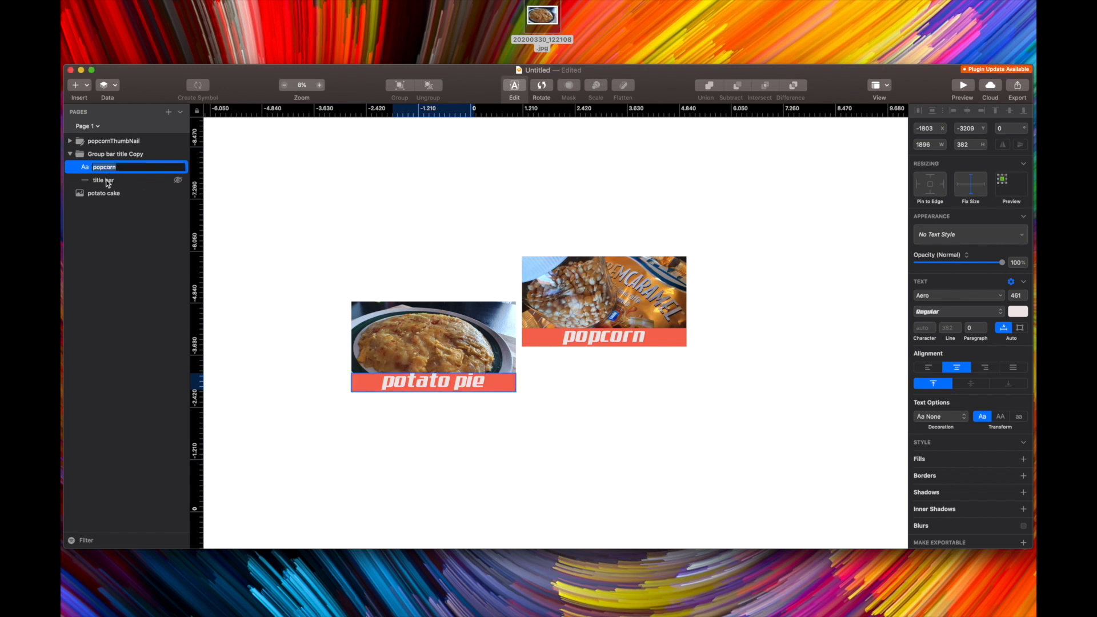
{"action": "key", "text": "BackSpace"}
{"action": "left_click", "coordinate": [107, 181]}
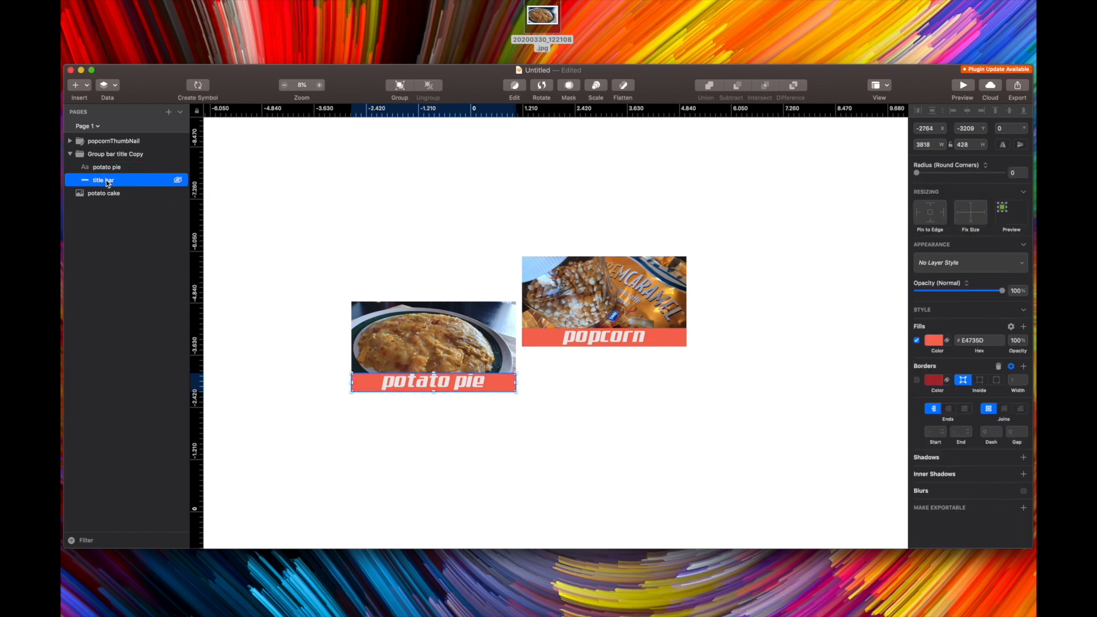
{"action": "left_click", "coordinate": [104, 167]}
{"action": "left_click", "coordinate": [105, 180]}
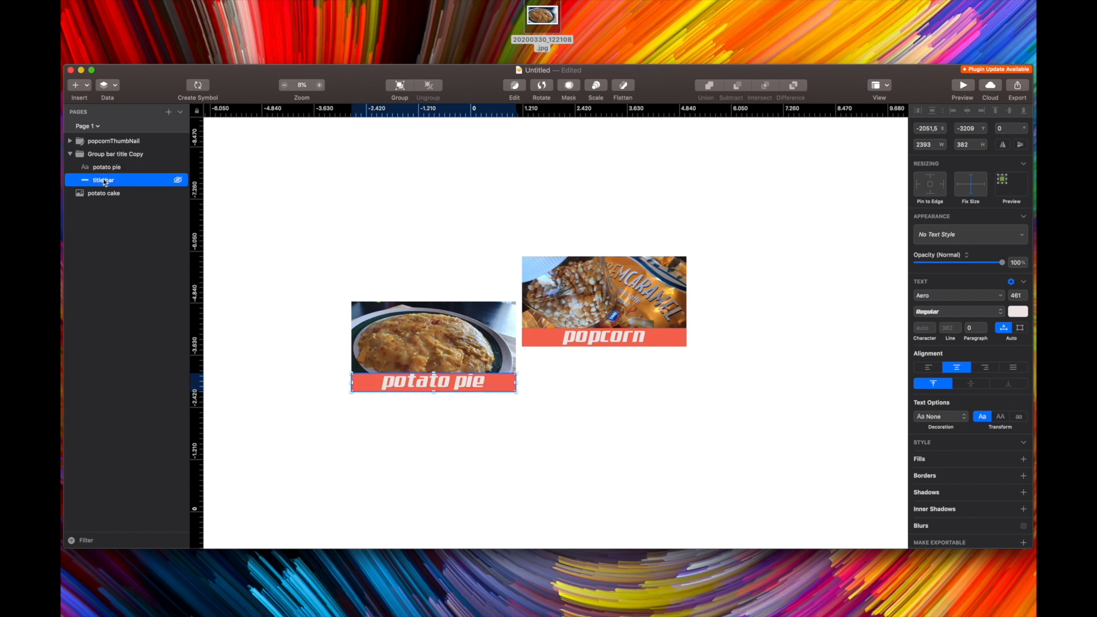
Group the title bar copy together with the potato cake photo
{"action": "left_click", "coordinate": [70, 154]}
{"action": "left_click", "coordinate": [95, 154]}
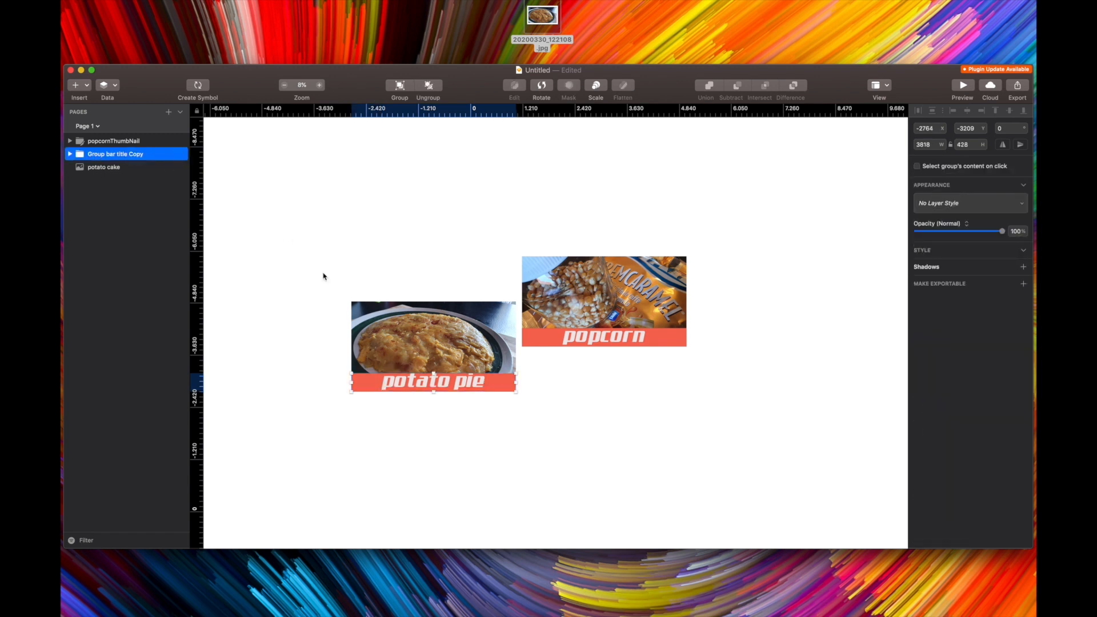
{"action": "mouse_move", "coordinate": [405, 382]}
{"action": "left_mouse_down"}
{"action": "mouse_move", "coordinate": [371, 373]}
{"action": "mouse_move", "coordinate": [405, 381]}
{"action": "left_mouse_up"}
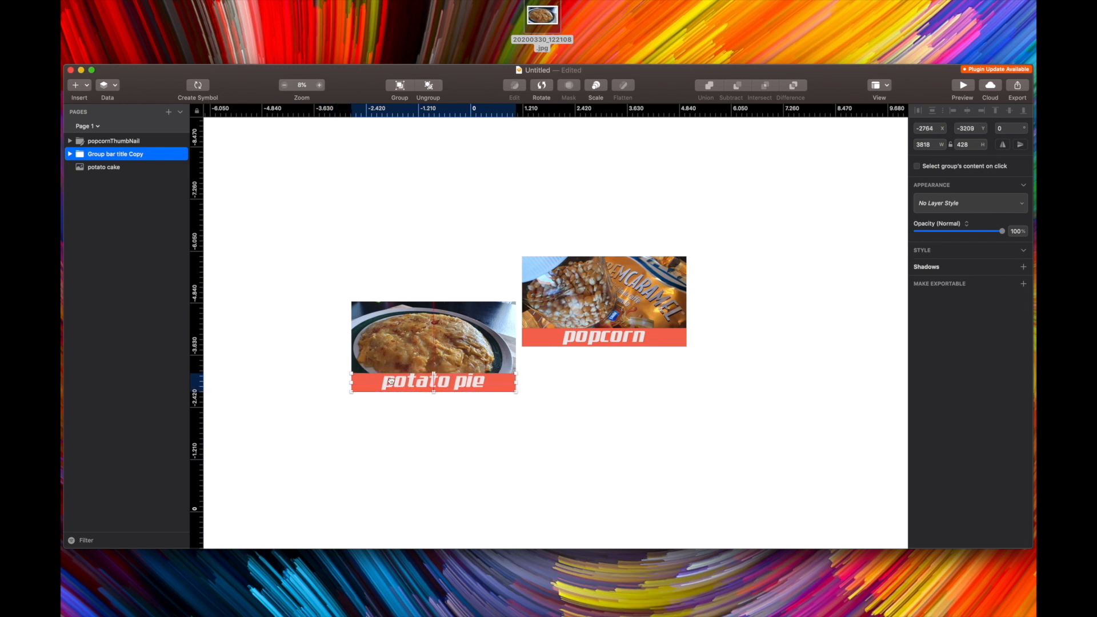
{"action": "left_click", "coordinate": [105, 167], "text": "shift"}
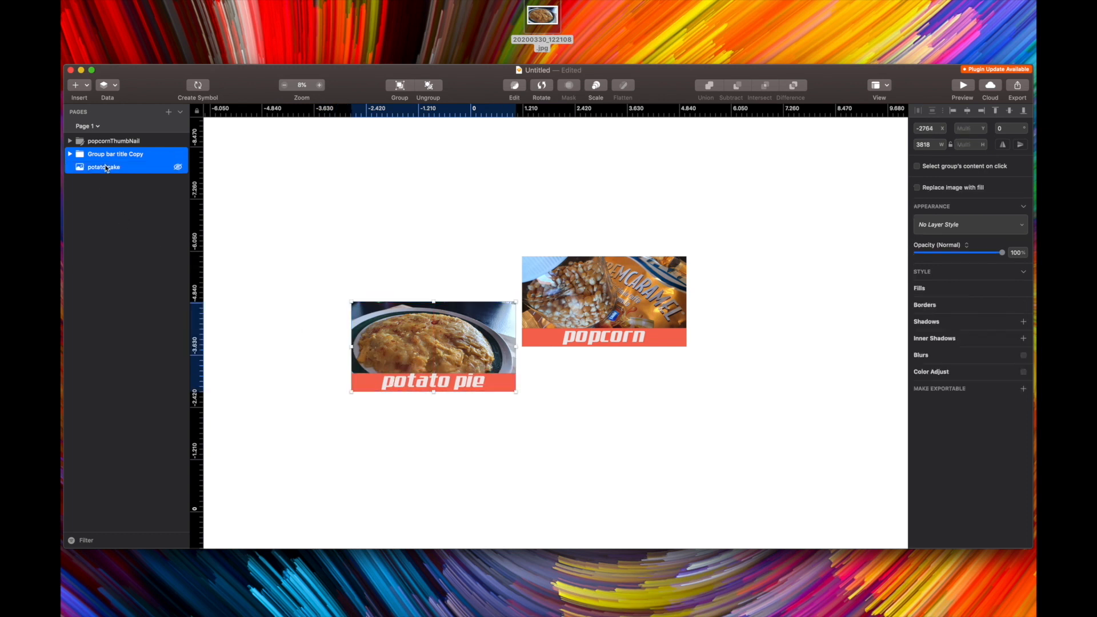
{"action": "key", "text": "super+g"}
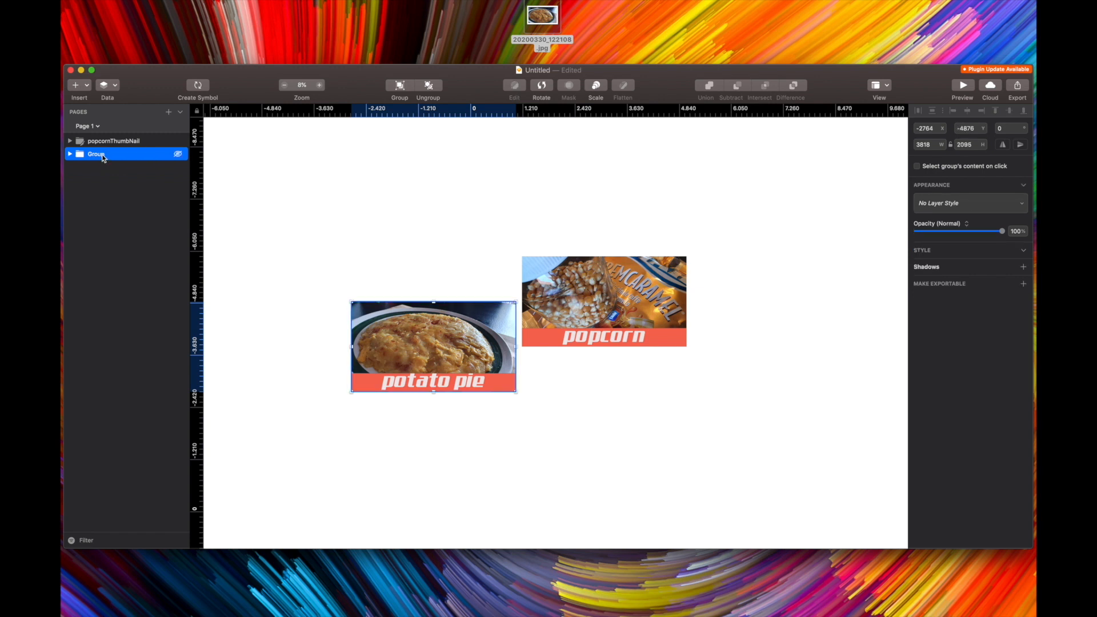
Rename the new group to popcorn pie
{"action": "double_click", "coordinate": [96, 155]}
{"action": "type", "text": "popcorn pie"}
{"action": "key", "text": "Return"}
Move the popcorn pie group up so it sits level with the popcorn thumbnail
{"action": "left_click_drag", "start_coordinate": [440, 326], "coordinate": [438, 284]}
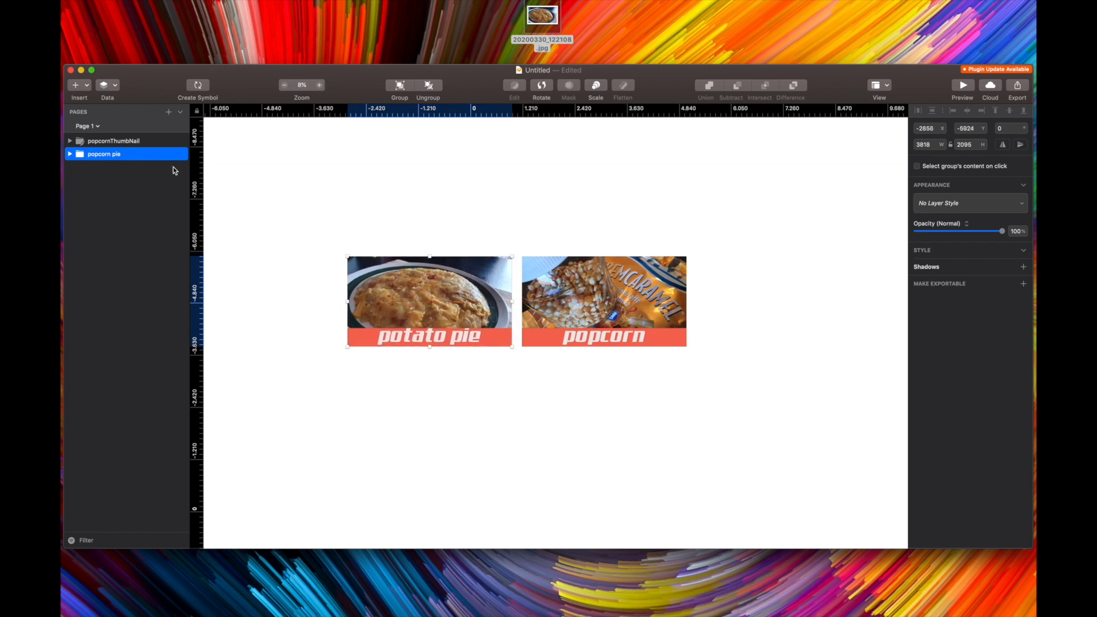
{"action": "left_click", "coordinate": [104, 141]}
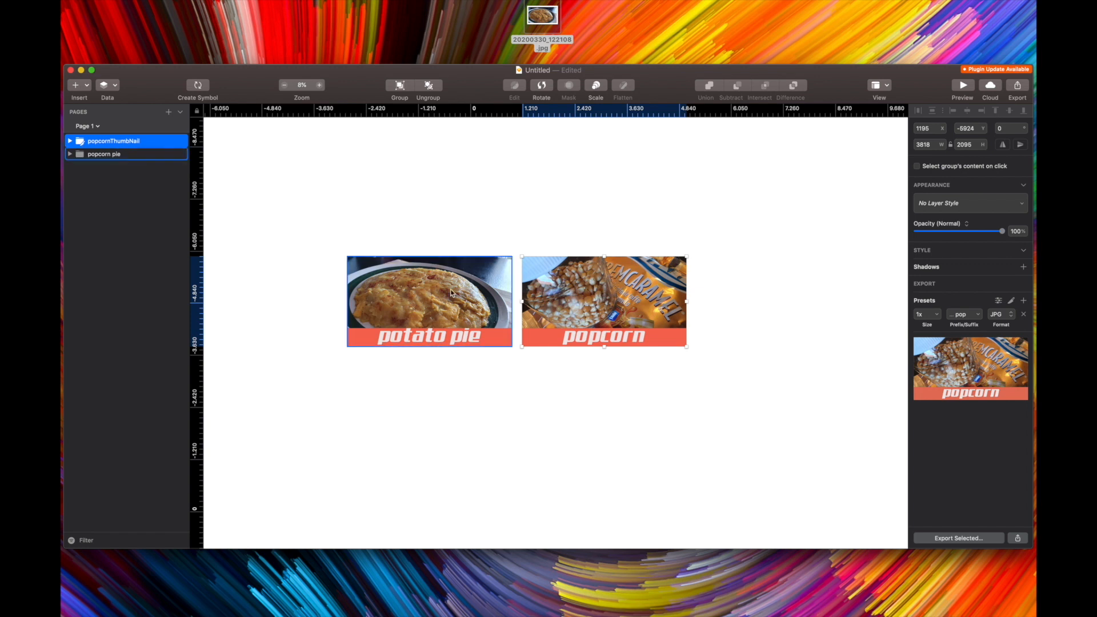
{"action": "left_click", "coordinate": [142, 155]}
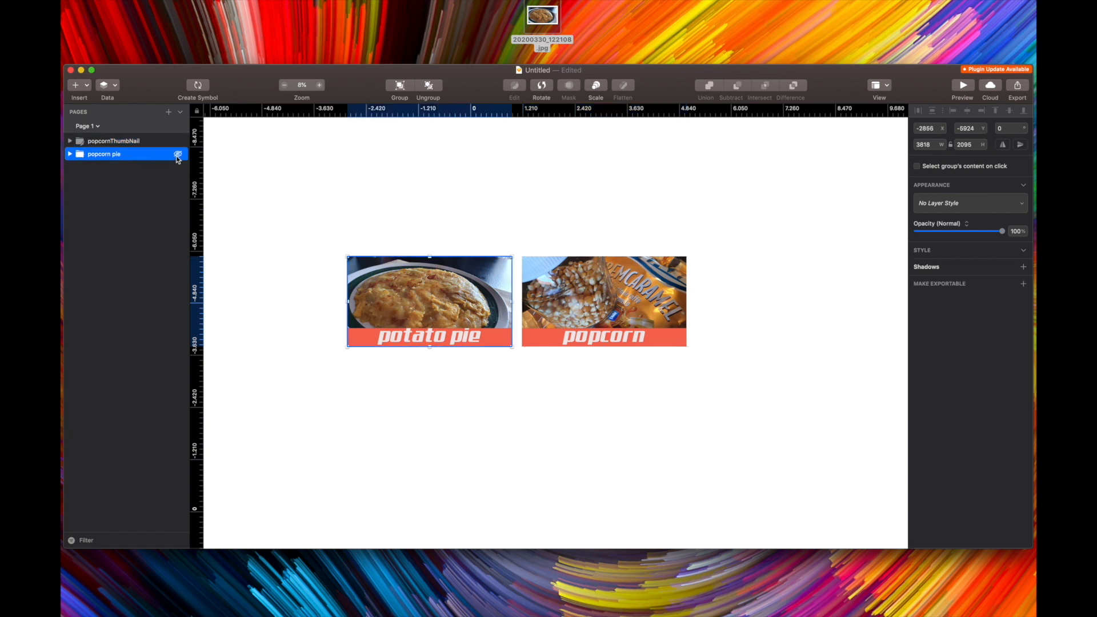
{"action": "left_click", "coordinate": [178, 157]}
{"action": "left_click", "coordinate": [177, 158]}
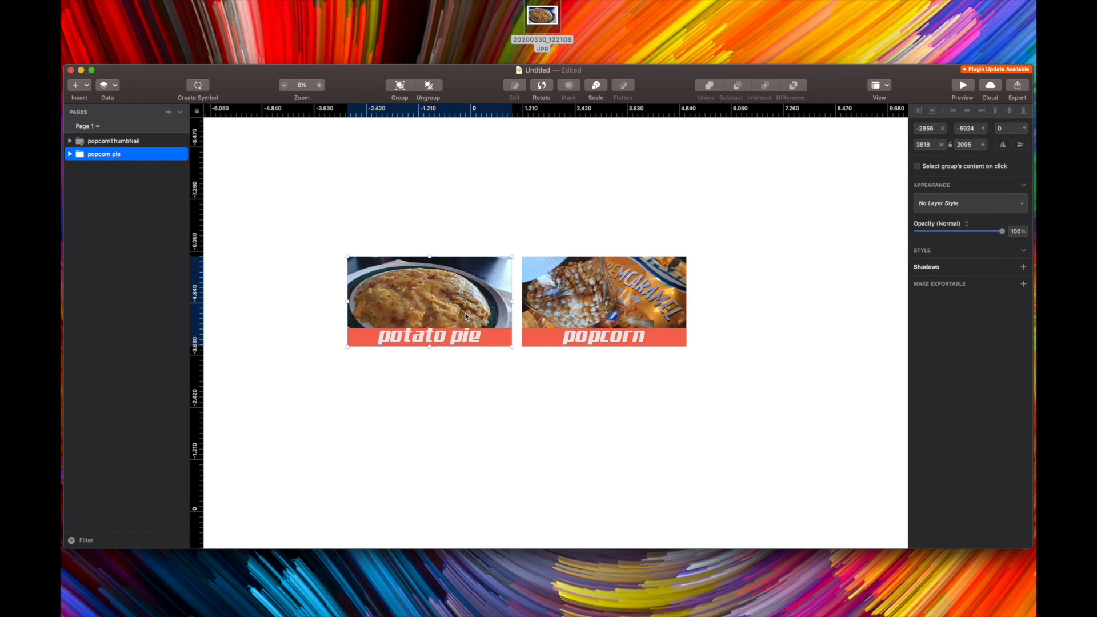
Make the popcorn pie group exportable in JPG format with the suffix potatoPie
{"action": "left_click", "coordinate": [1023, 283]}
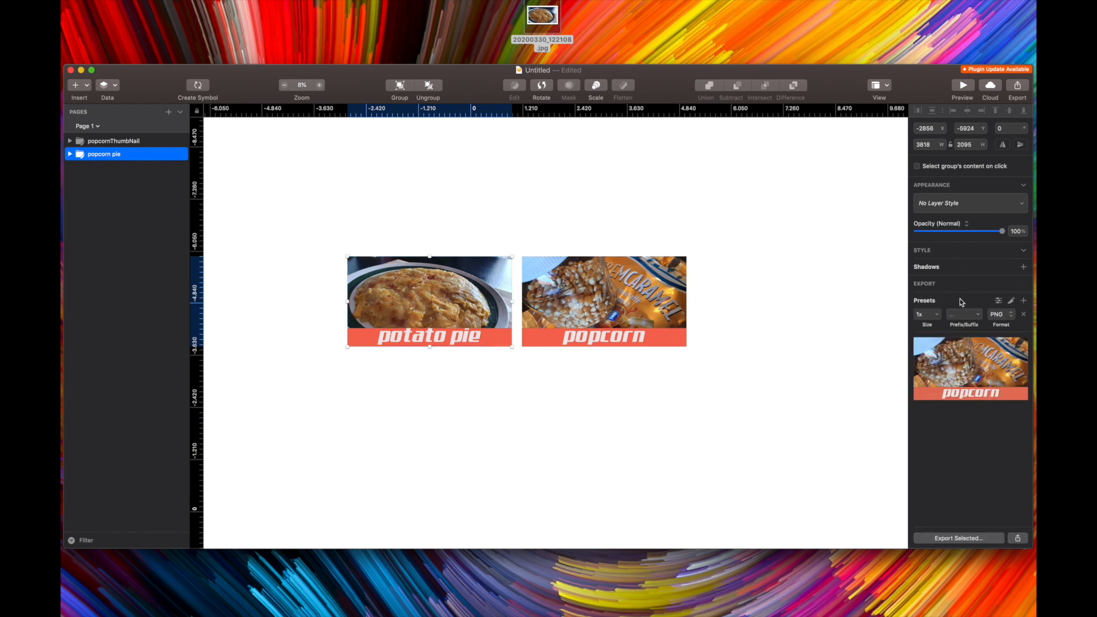
{"action": "left_click", "coordinate": [1012, 318]}
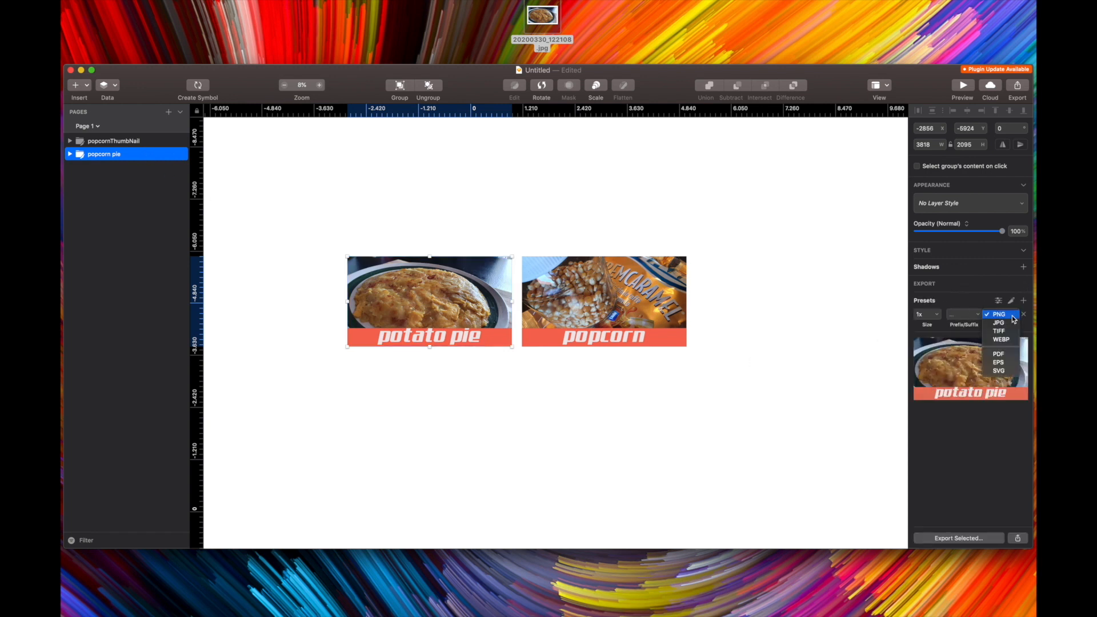
{"action": "left_click", "coordinate": [1000, 324]}
{"action": "left_click", "coordinate": [972, 315]}
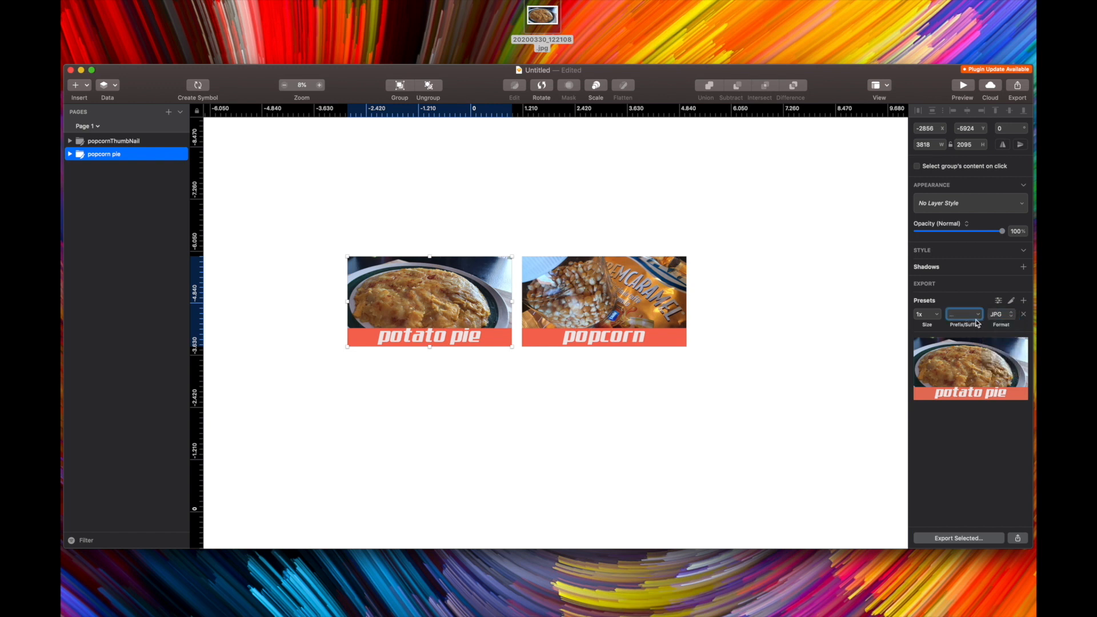
{"action": "type", "text": "potatoP"}
{"action": "type", "text": "ie"}
Export the selected group to the Desktop as the file piepotatoPie
{"action": "left_click", "coordinate": [980, 540]}
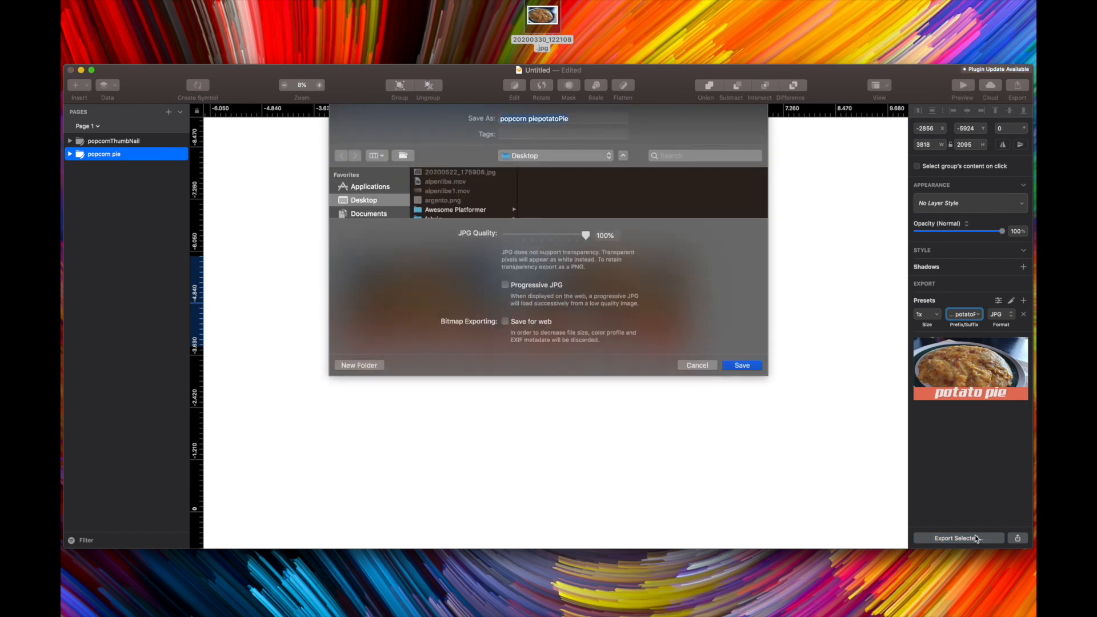
{"action": "left_click", "coordinate": [528, 118]}
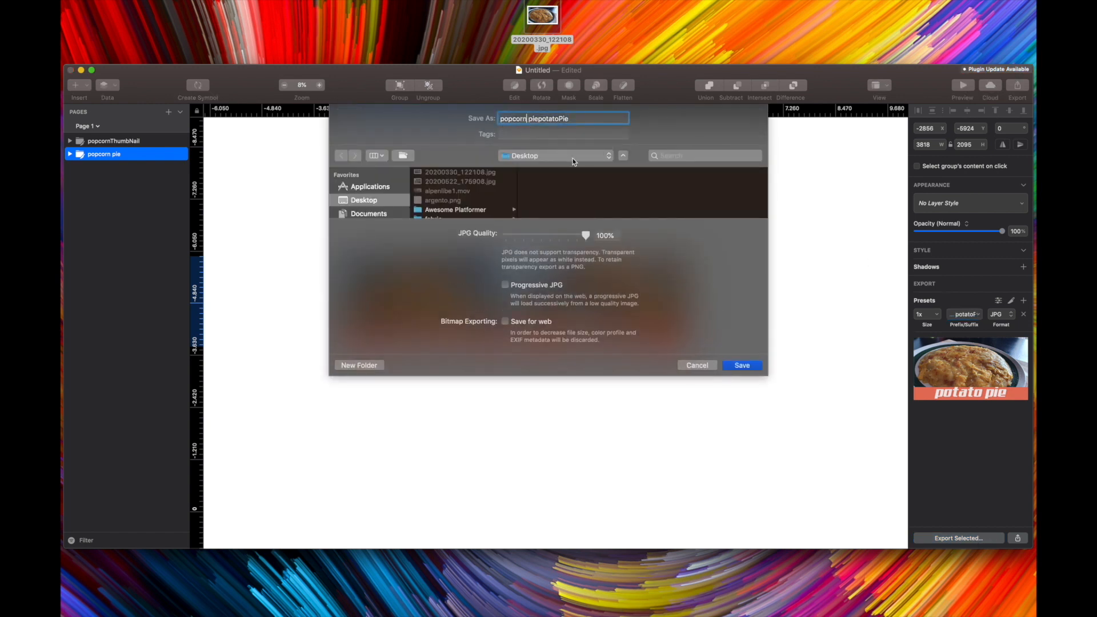
{"action": "key", "text": "BackSpace"}
{"action": "key", "text": "BackSpace"}
{"action": "key", "text": "BackSpace"}
{"action": "key", "text": "BackSpace"}
{"action": "key", "text": "BackSpace"}
{"action": "key", "text": "BackSpace"}
{"action": "key", "text": "BackSpace"}
{"action": "key", "text": "BackSpace"}
{"action": "left_click", "coordinate": [744, 366]}
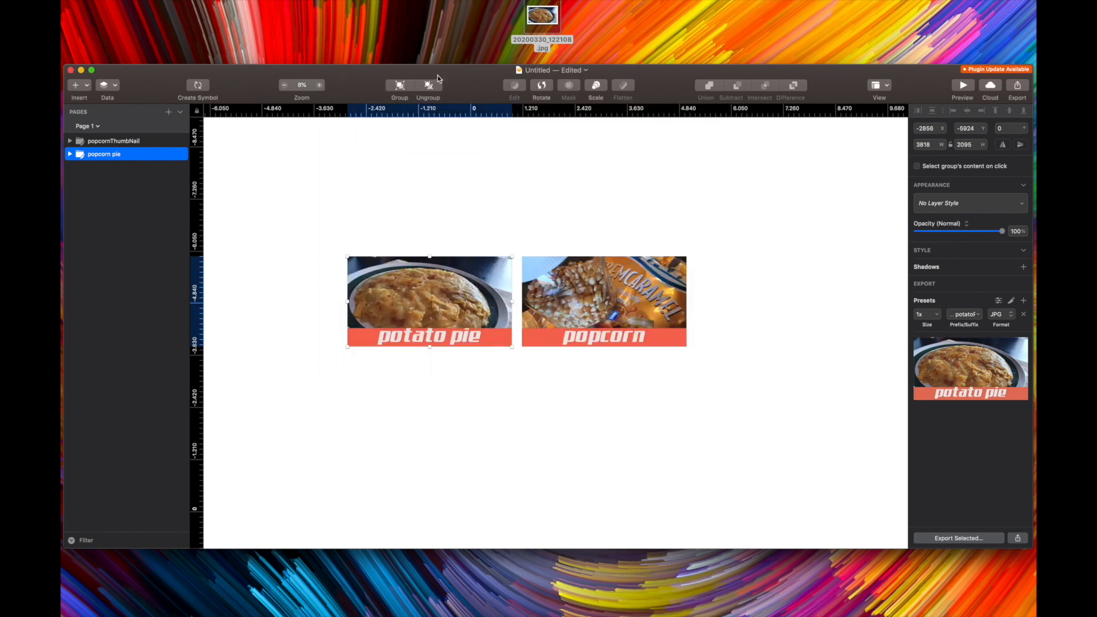
Inspect the file information of the exported piepotatoPie.jpg on the Desktop
{"action": "left_click_drag", "start_coordinate": [465, 73], "coordinate": [469, 616]}
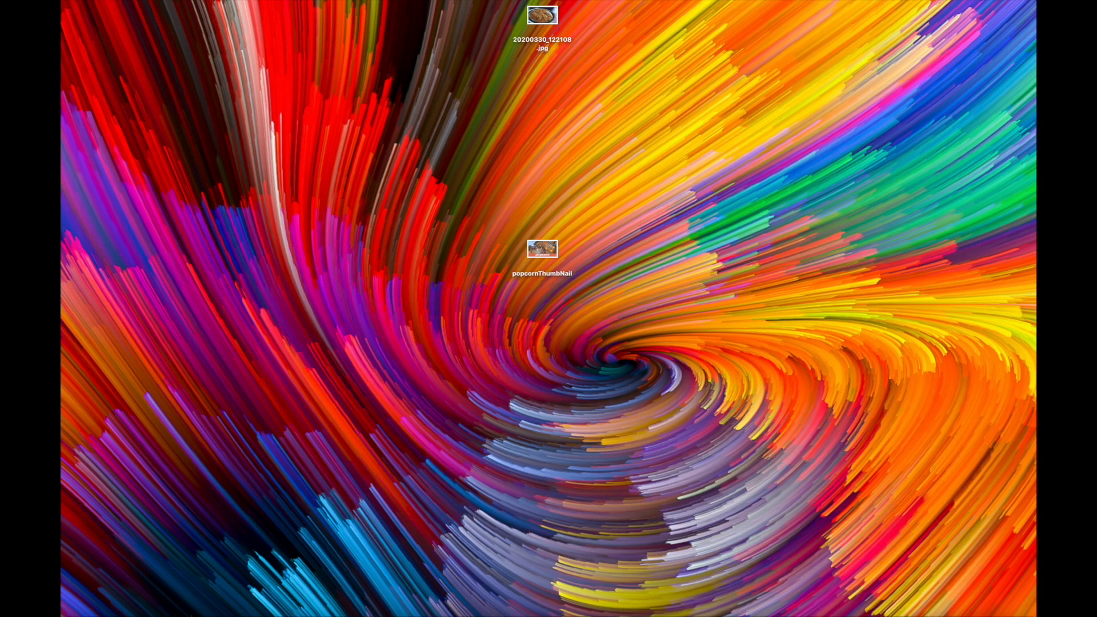
{"action": "left_click_drag", "start_coordinate": [737, 282], "coordinate": [660, 259]}
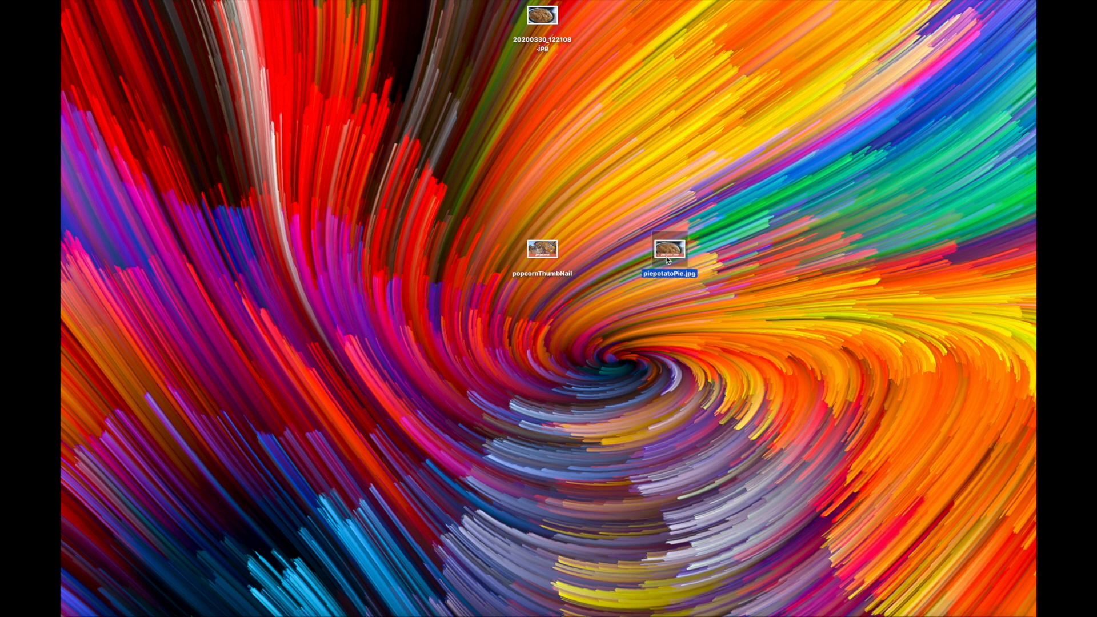
{"action": "right_click", "coordinate": [673, 251]}
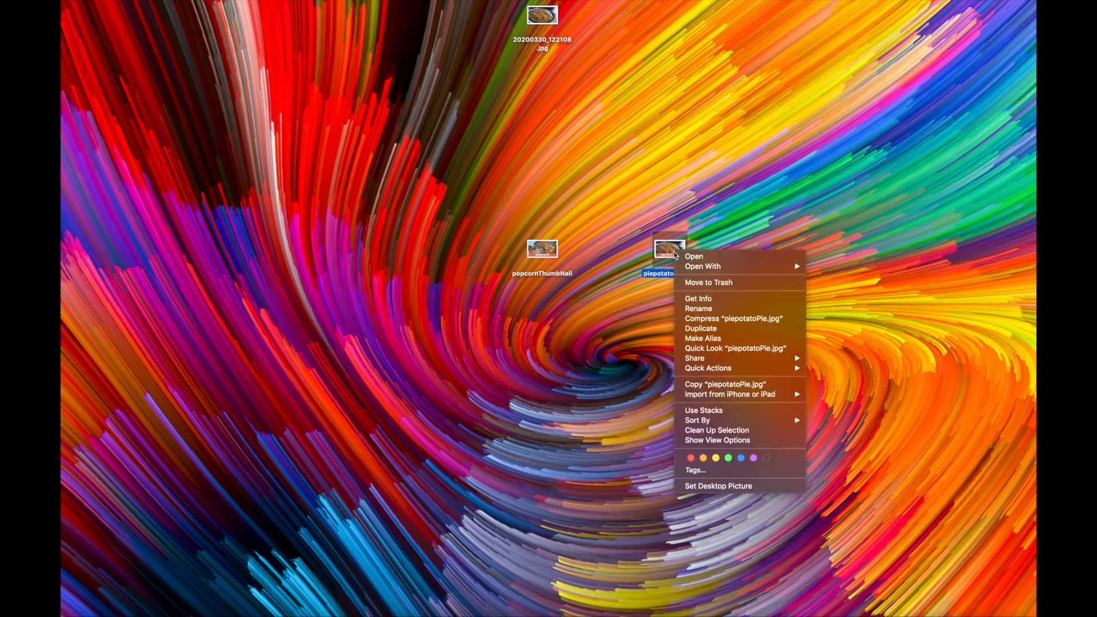
{"action": "left_click", "coordinate": [706, 299]}
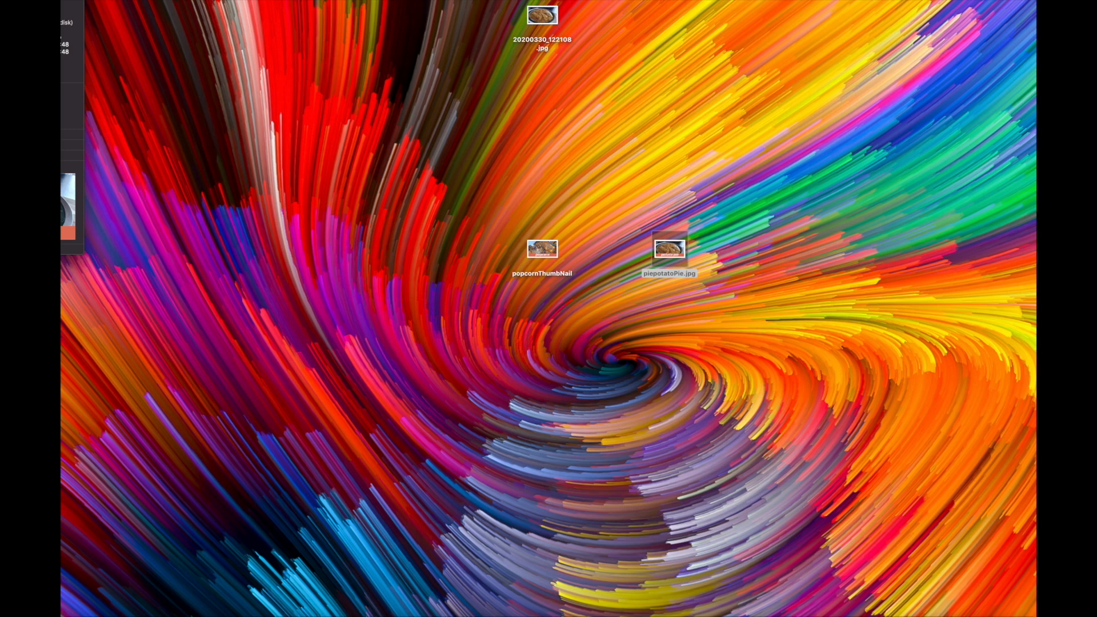
{"action": "left_click_drag", "start_coordinate": [71, 10], "coordinate": [163, 11]}
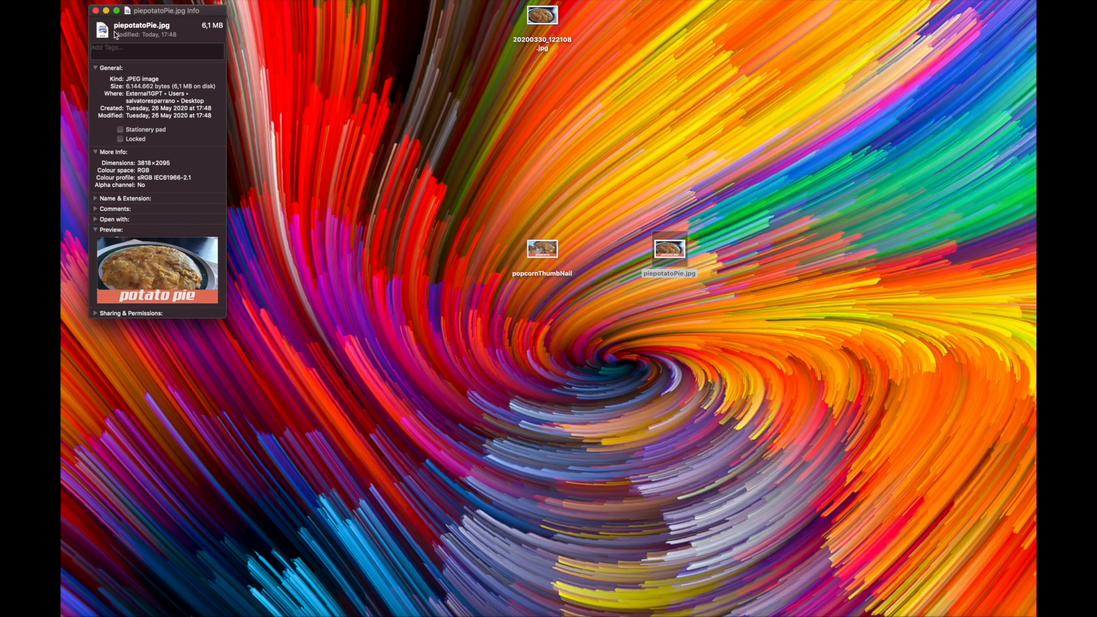
{"action": "left_click", "coordinate": [95, 11]}
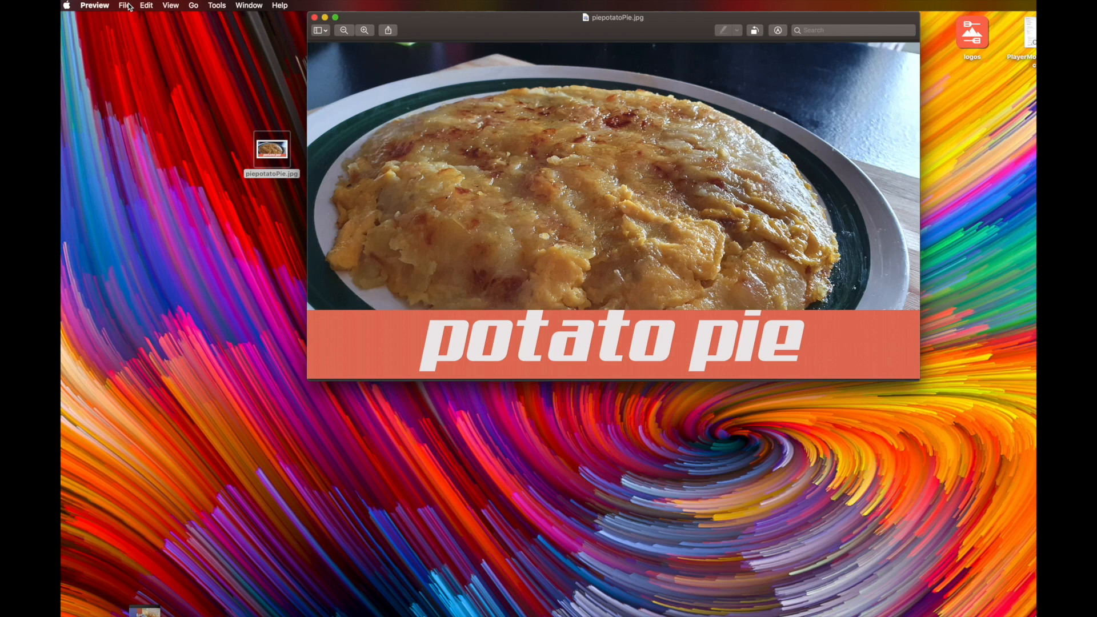
Re-export piepotatoPie from Preview as JPEG with slightly lower quality, replace the file, and close the window
{"action": "left_click", "coordinate": [124, 5]}
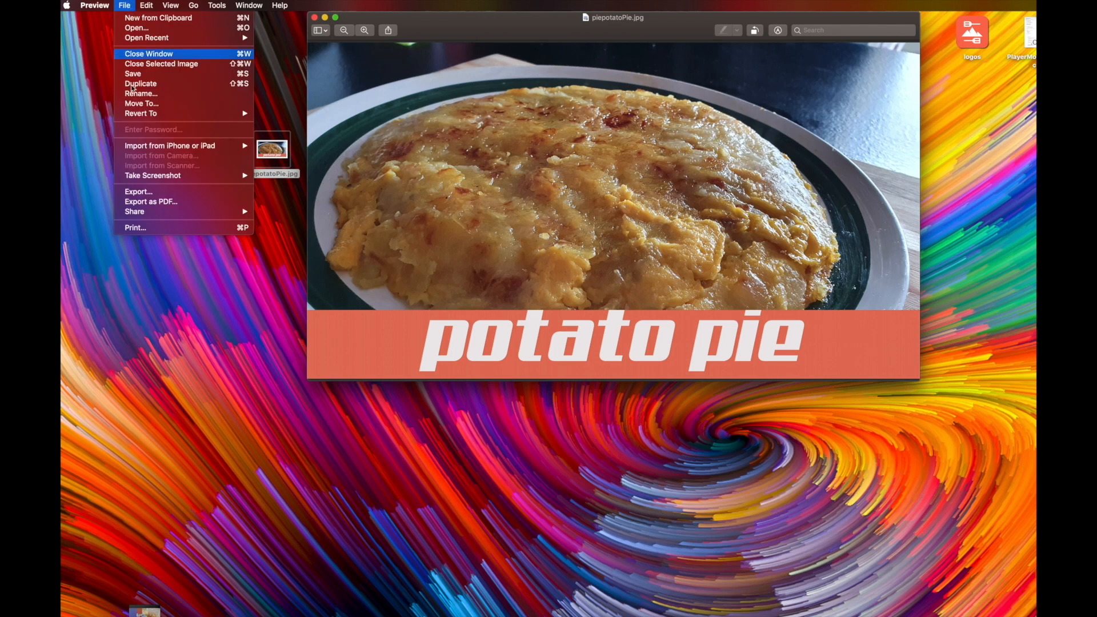
{"action": "left_click", "coordinate": [143, 192]}
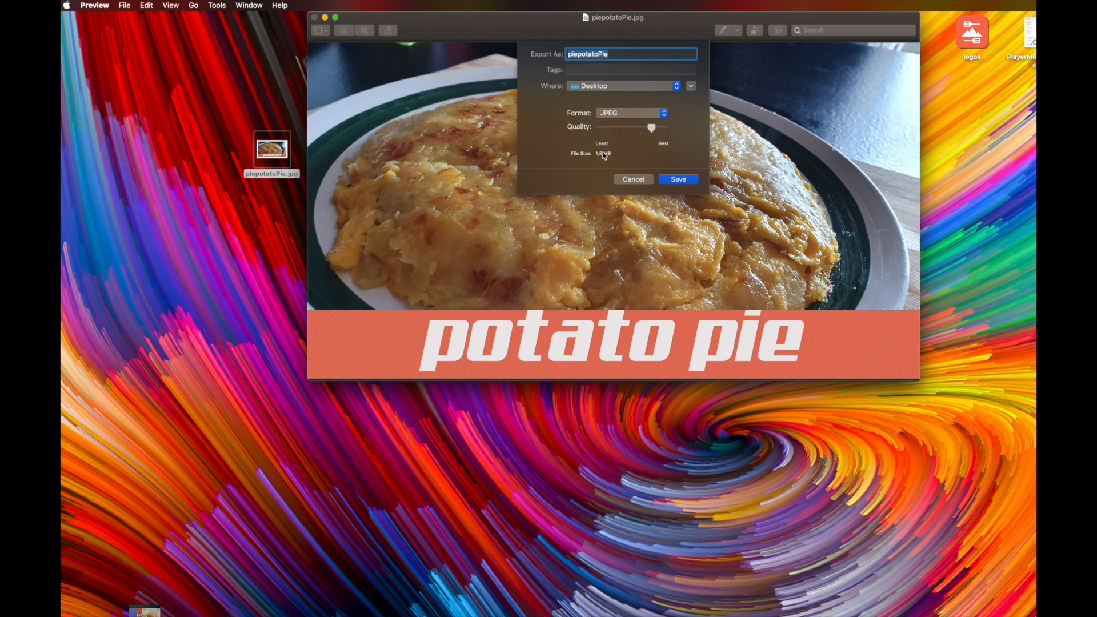
{"action": "left_click_drag", "start_coordinate": [651, 128], "coordinate": [656, 129]}
{"action": "left_click", "coordinate": [687, 180]}
{"action": "left_click", "coordinate": [689, 101]}
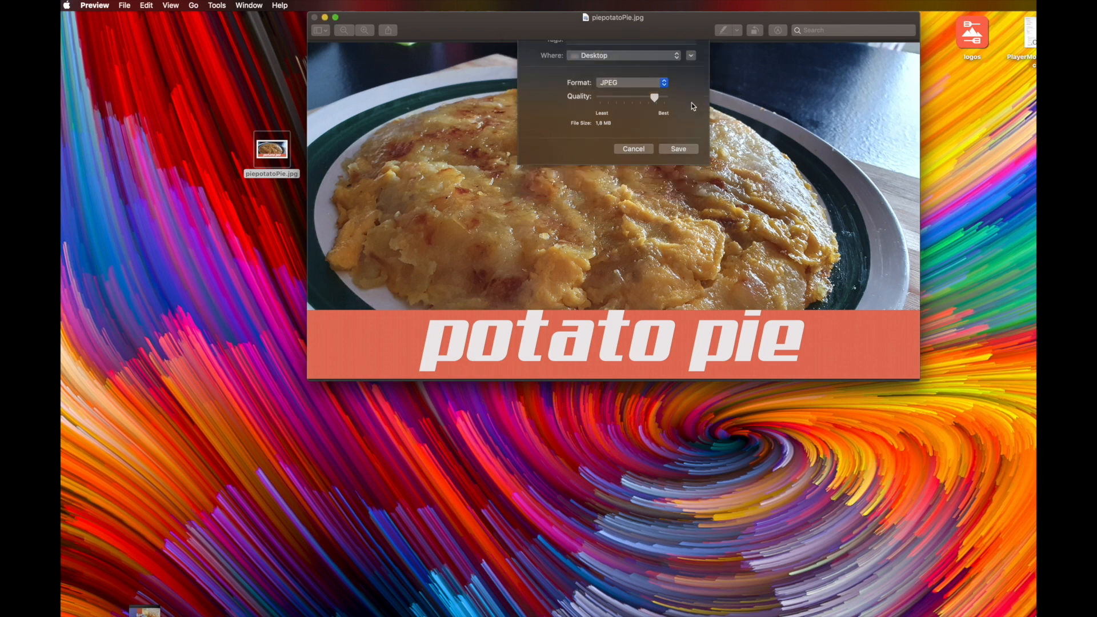
{"action": "left_click", "coordinate": [315, 18]}
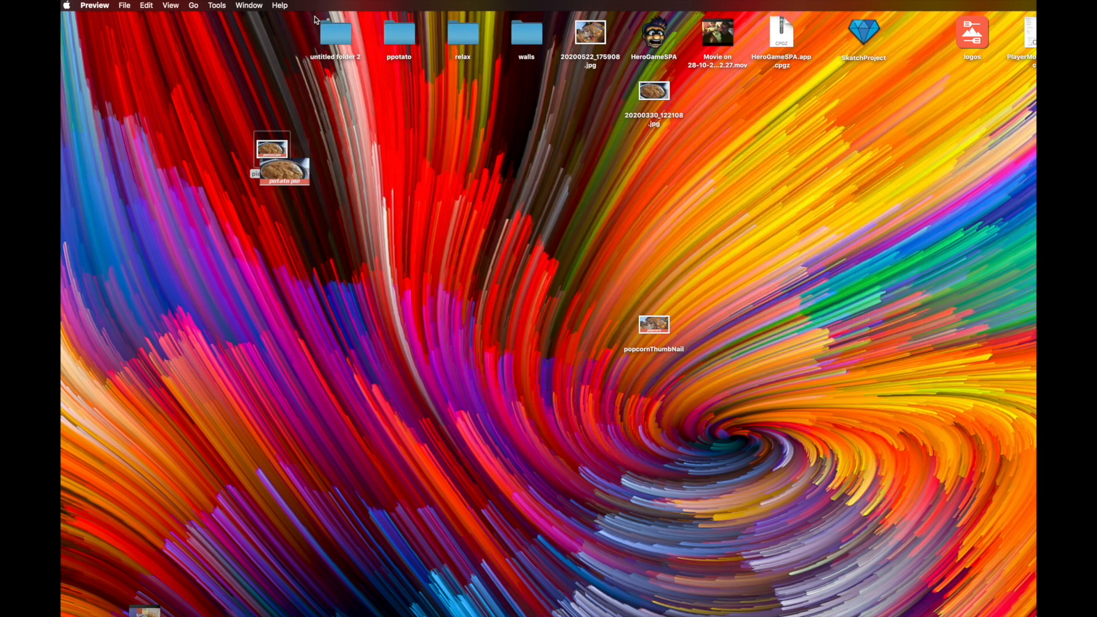
Inspect the file information of popcornThumbNail for comparison
{"action": "right_click", "coordinate": [648, 324]}
{"action": "left_click", "coordinate": [682, 369]}
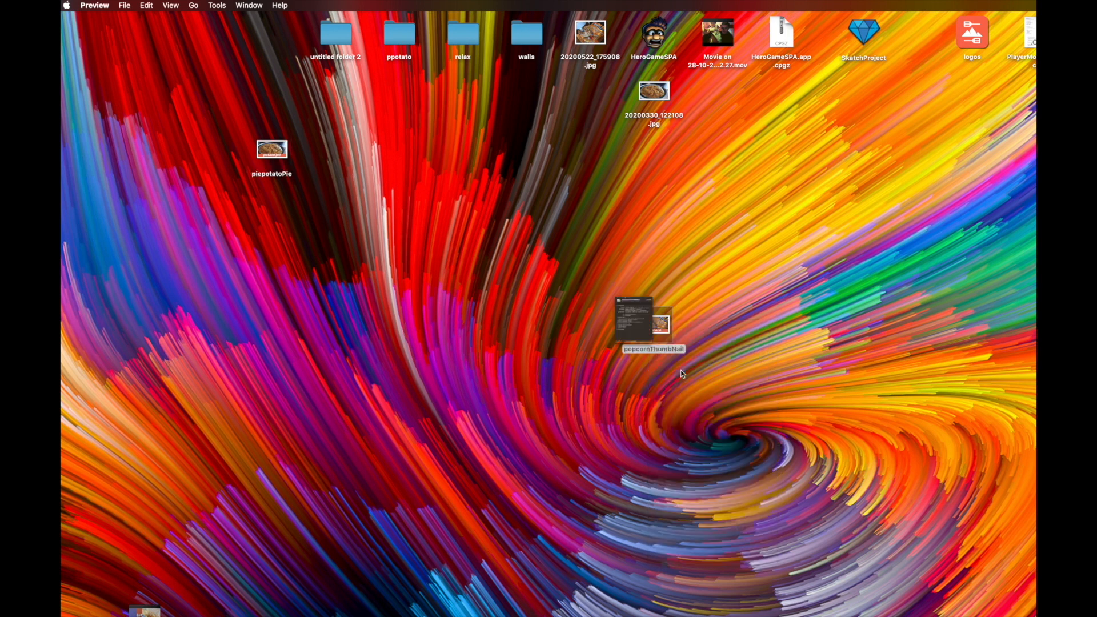
{"action": "left_click_drag", "start_coordinate": [138, 23], "coordinate": [536, 261]}
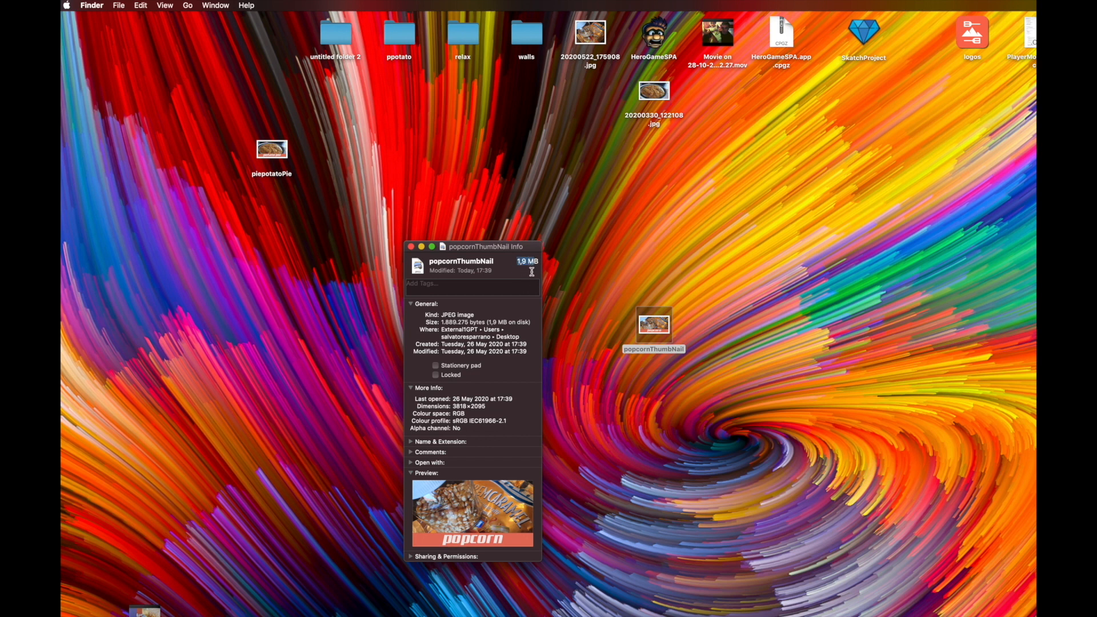
{"action": "left_click", "coordinate": [411, 247]}
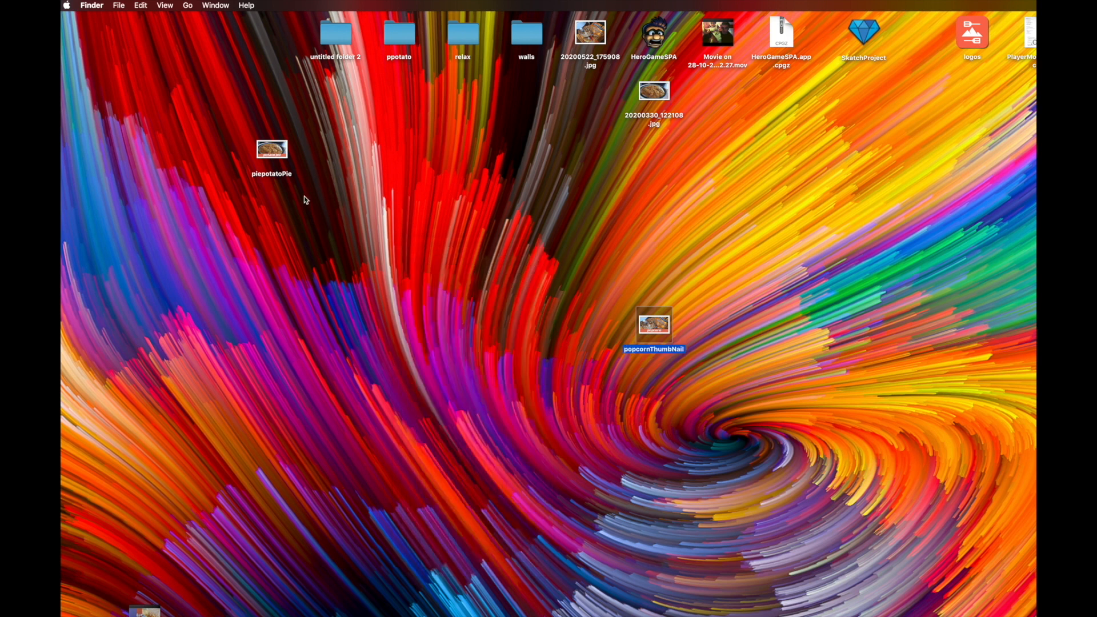